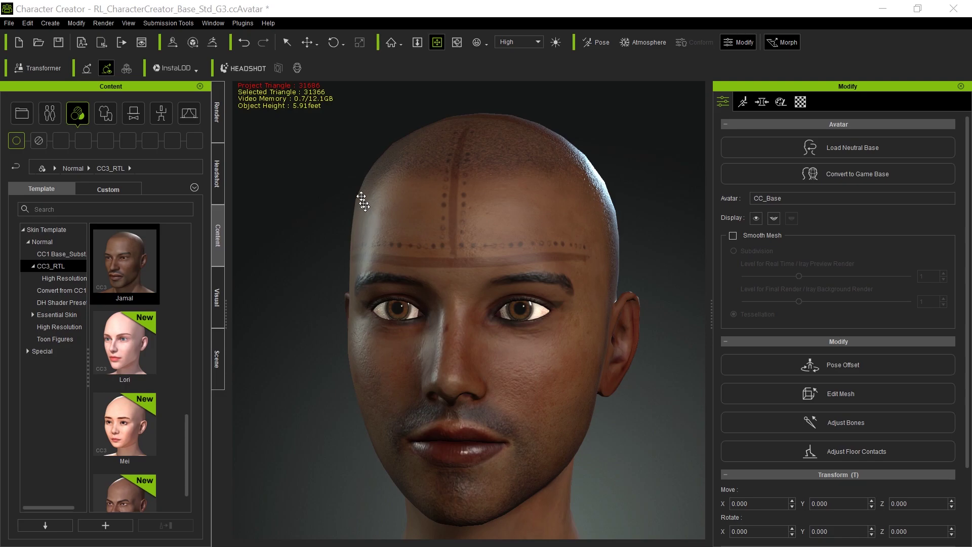
- Show the Std_Skin_Head material's texture channels and preview its 1024 x 1024 Blend map
click(801, 102)
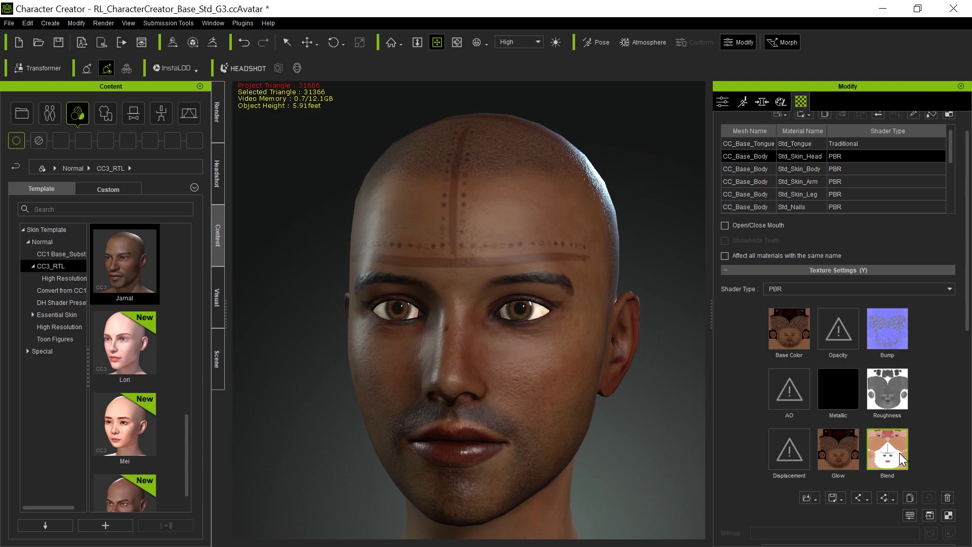
mouse_move(899, 453)
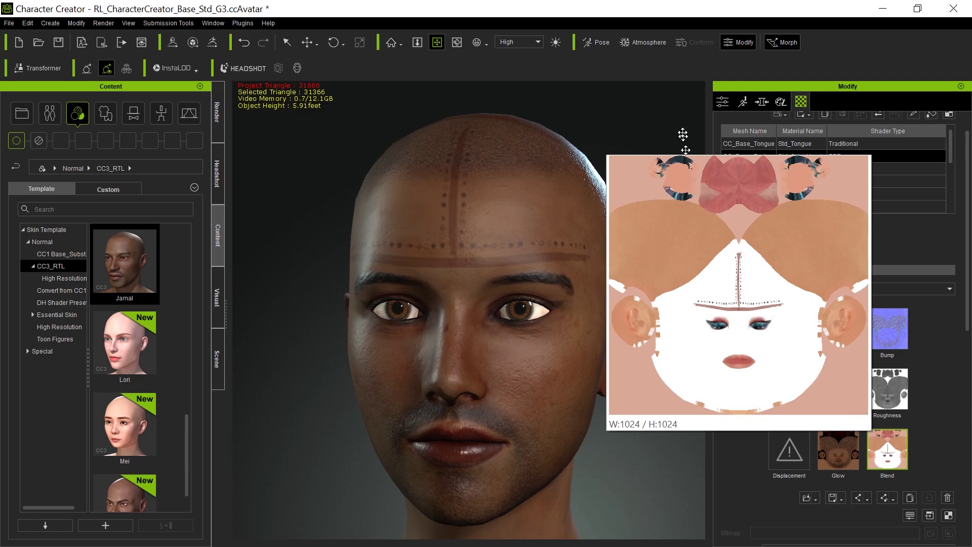
click(717, 110)
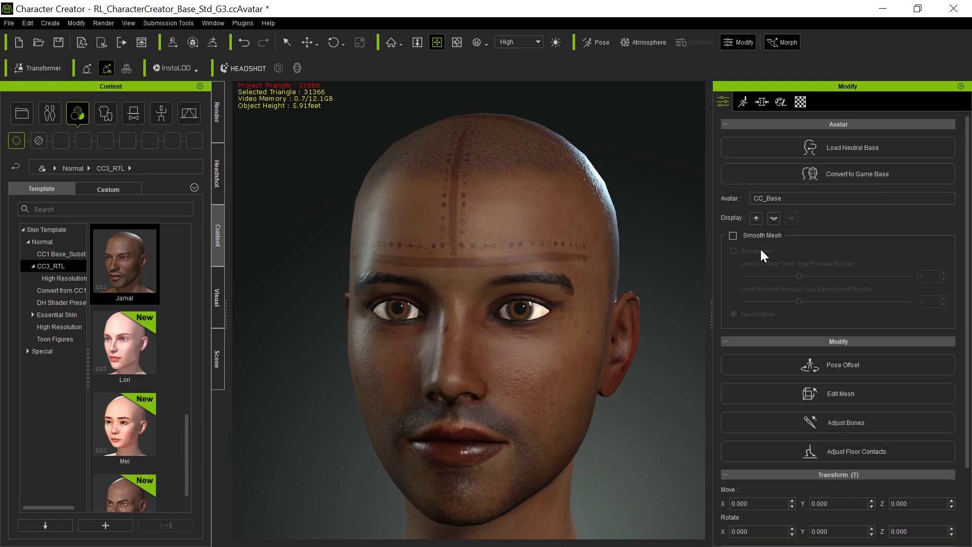
click(756, 218)
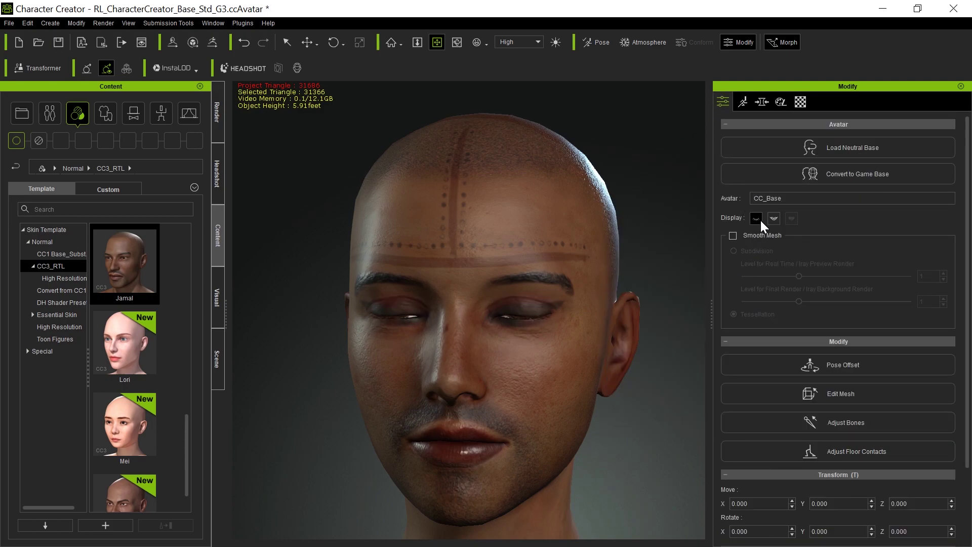
click(756, 218)
click(760, 220)
click(760, 218)
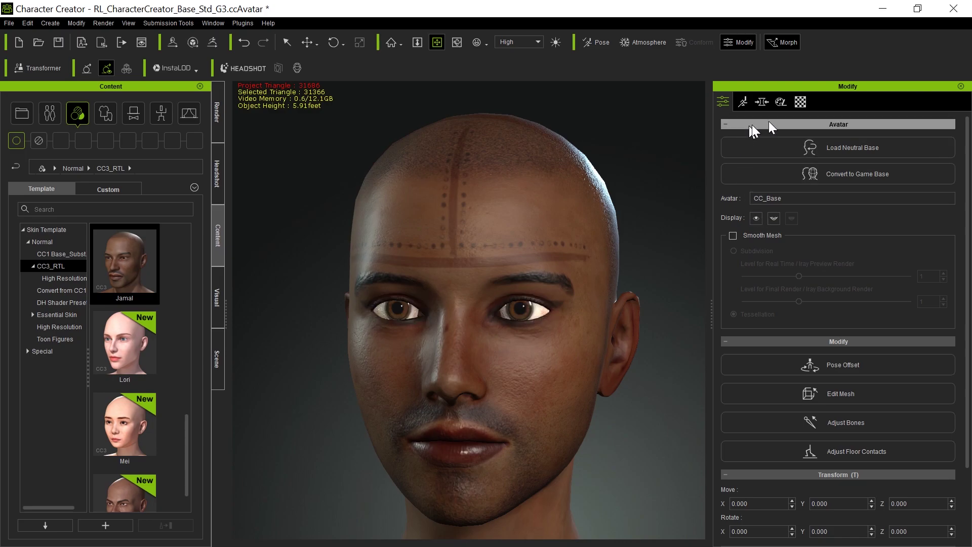
click(800, 102)
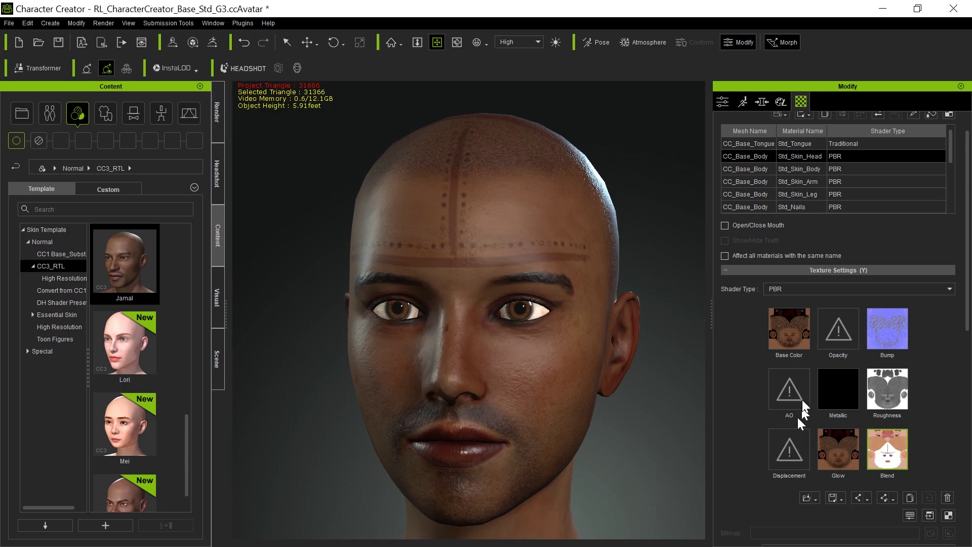
mouse_move(797, 329)
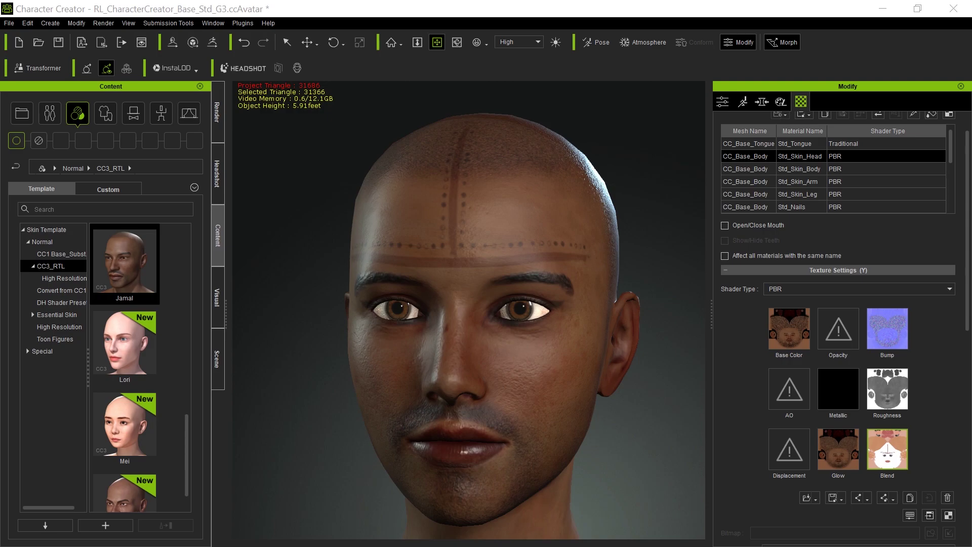
- Apply Ophelia7FaceMapLIE_1002.png from the LIE Mkups folder as the male head's base colour
drag(0, 61, 88, 44)
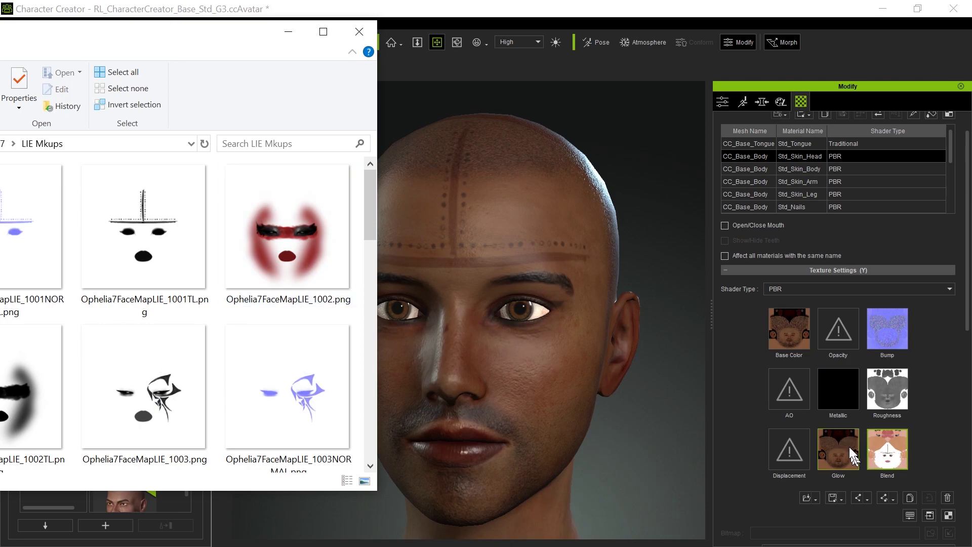
drag(281, 249, 798, 331)
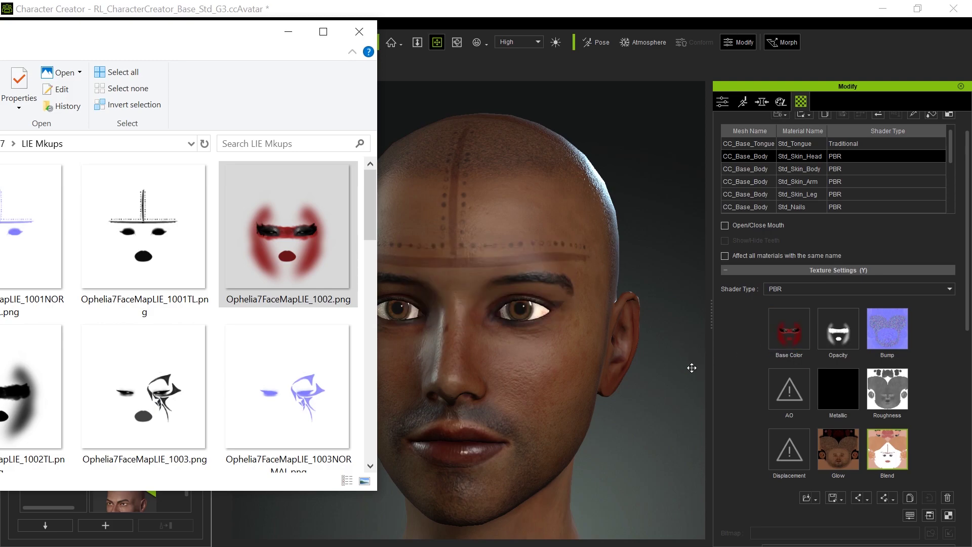
click(663, 293)
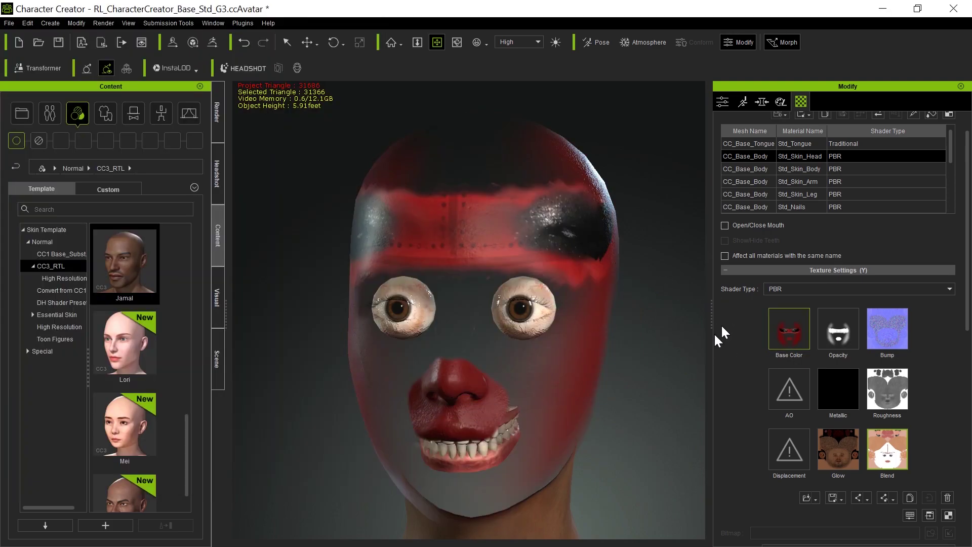
- Remove the head's opacity texture so the whole head shows
click(832, 332)
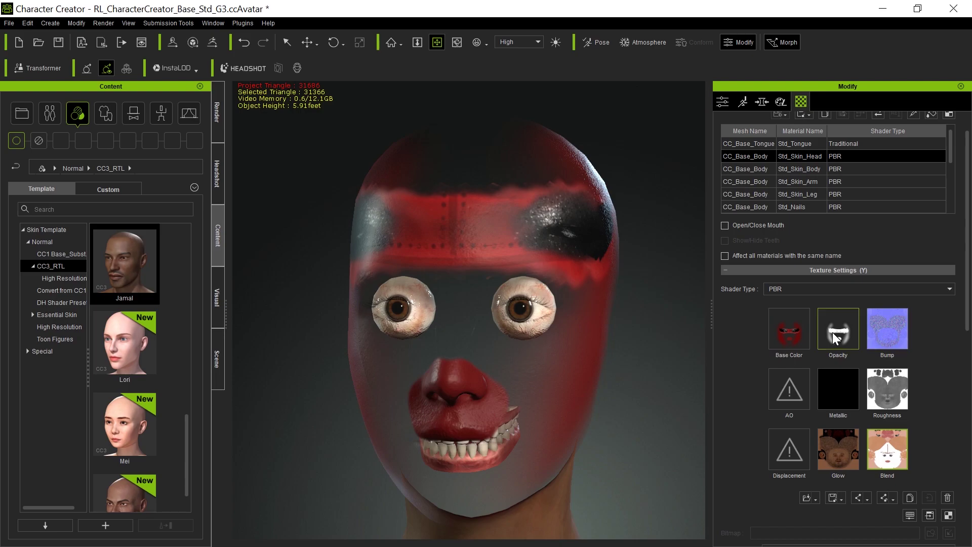
click(947, 499)
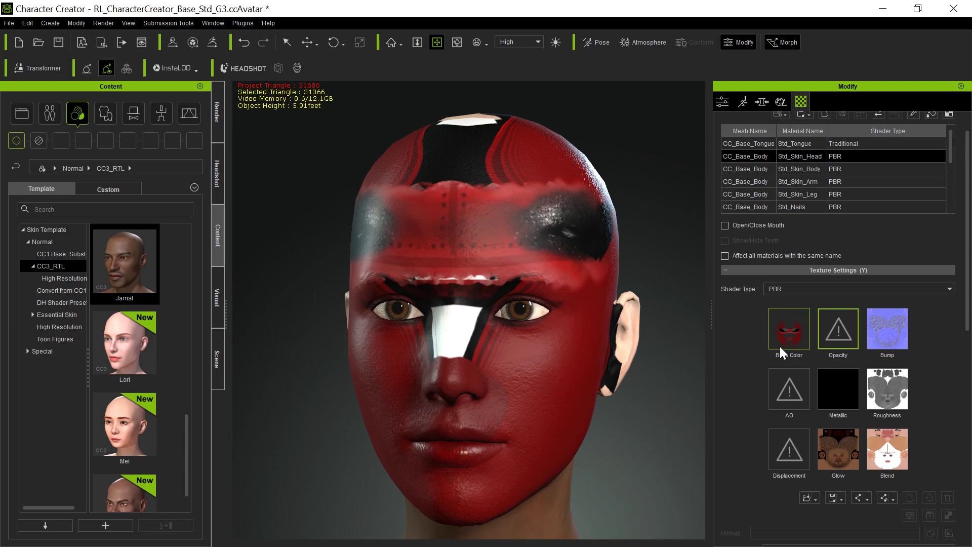
mouse_move(779, 346)
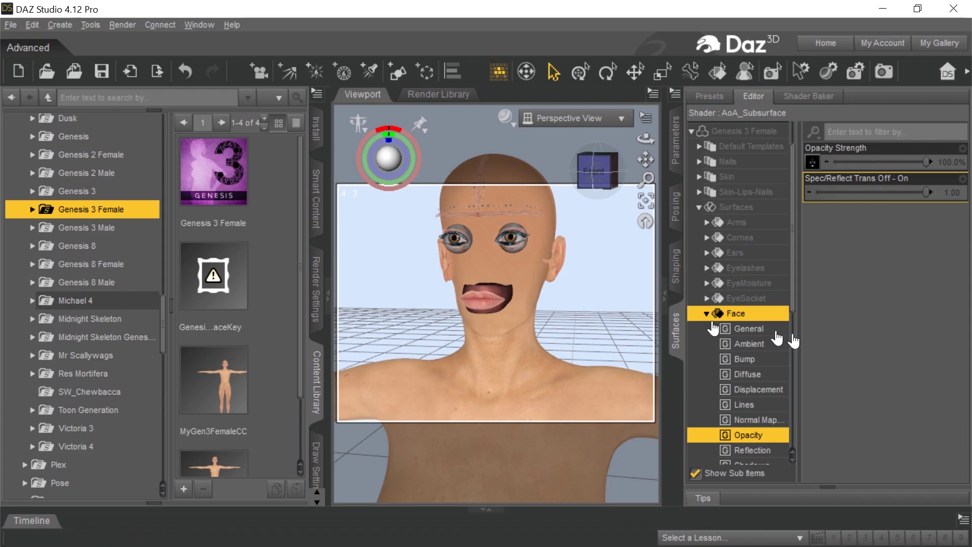
- Show the Genesis 3 Female Face surface's Diffuse settings and its Diffuse Color map
click(753, 376)
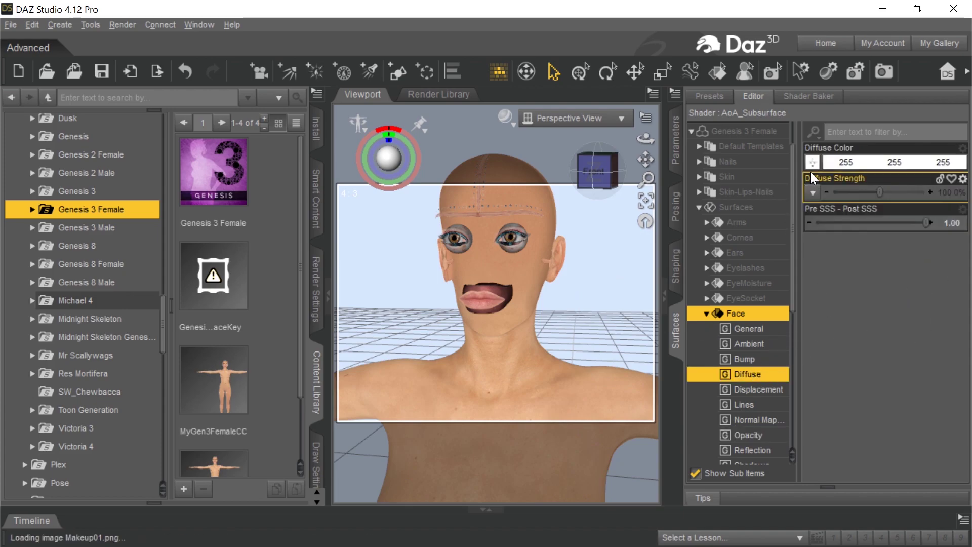
mouse_move(810, 171)
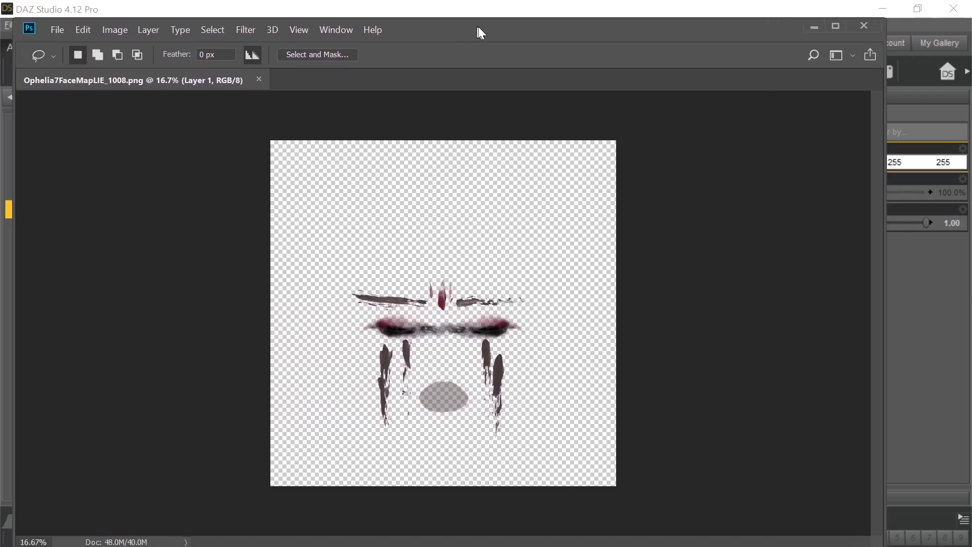
- Maximize Photoshop and float the Channels and Layers panels beside the canvas
click(837, 25)
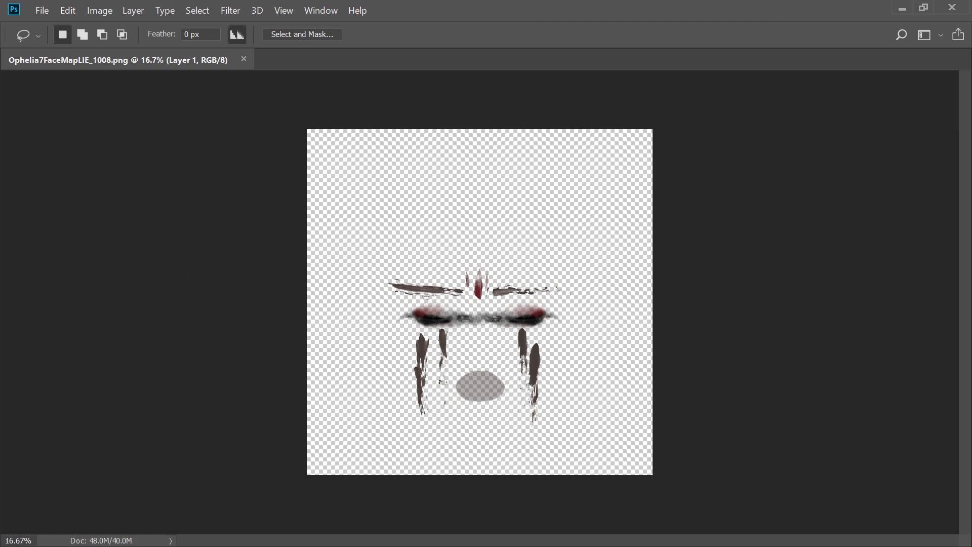
drag(100, 158, 147, 130)
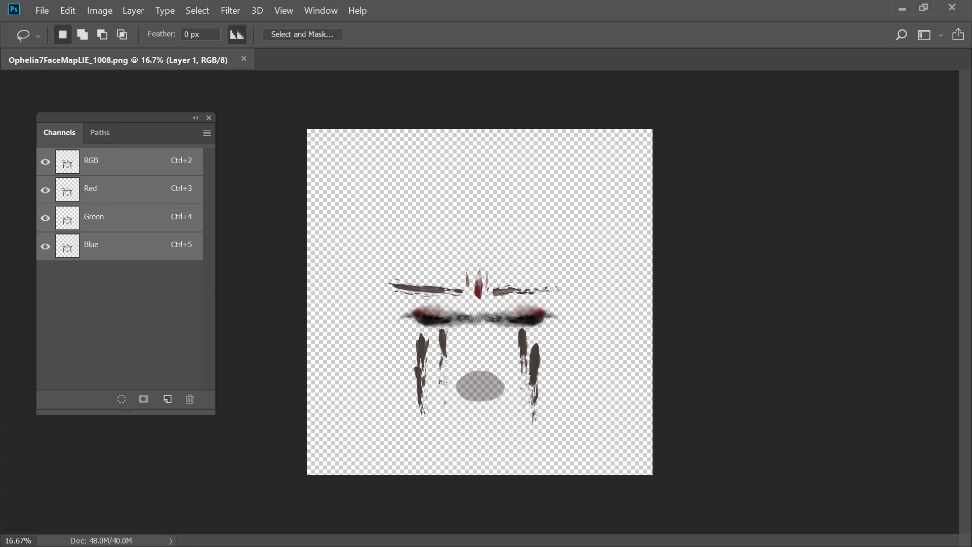
drag(127, 152, 852, 103)
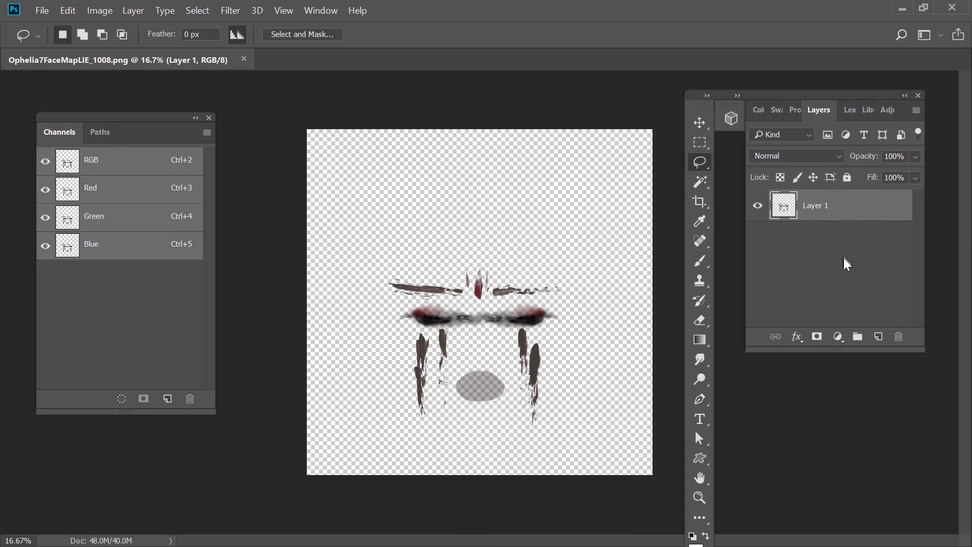
- Add a new Layer 2 beneath Layer 1 and fill it with White
click(876, 341)
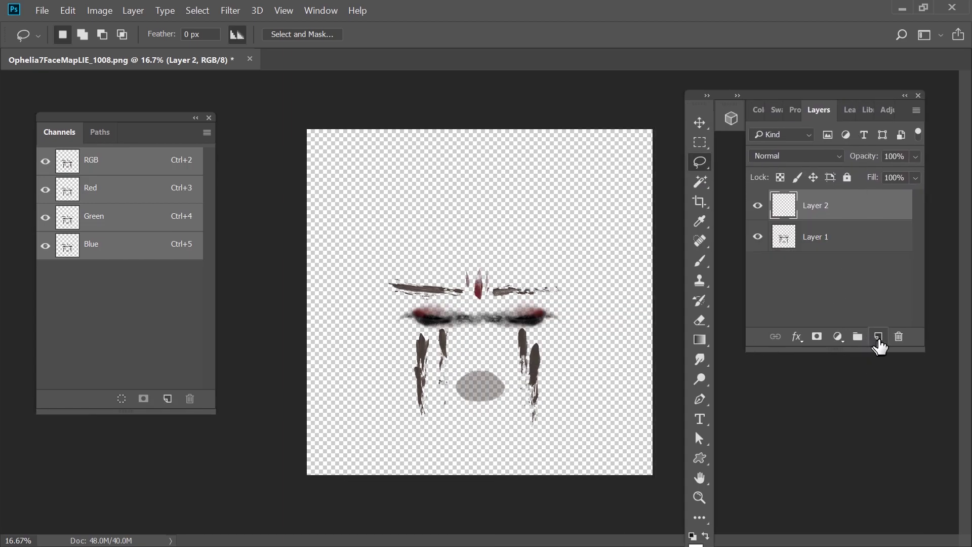
drag(842, 204, 816, 272)
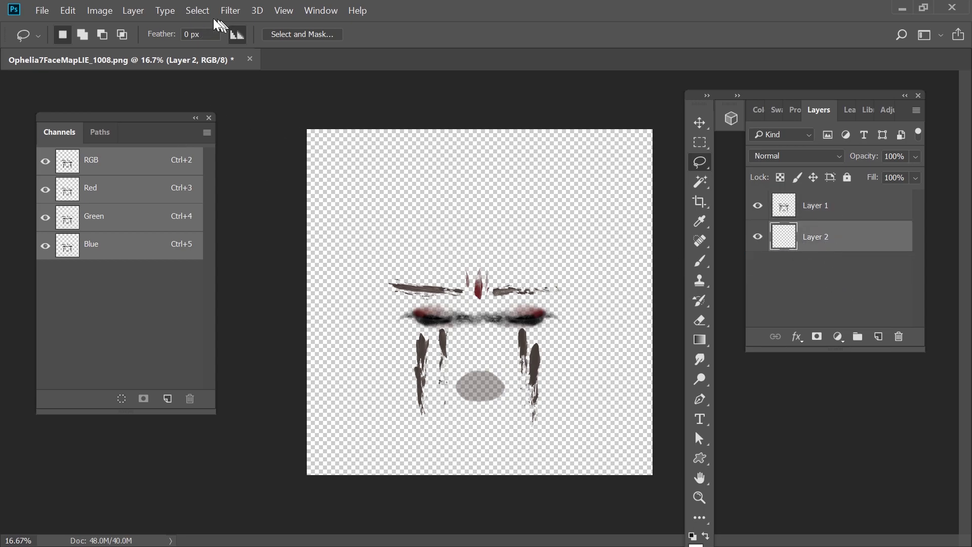
click(68, 11)
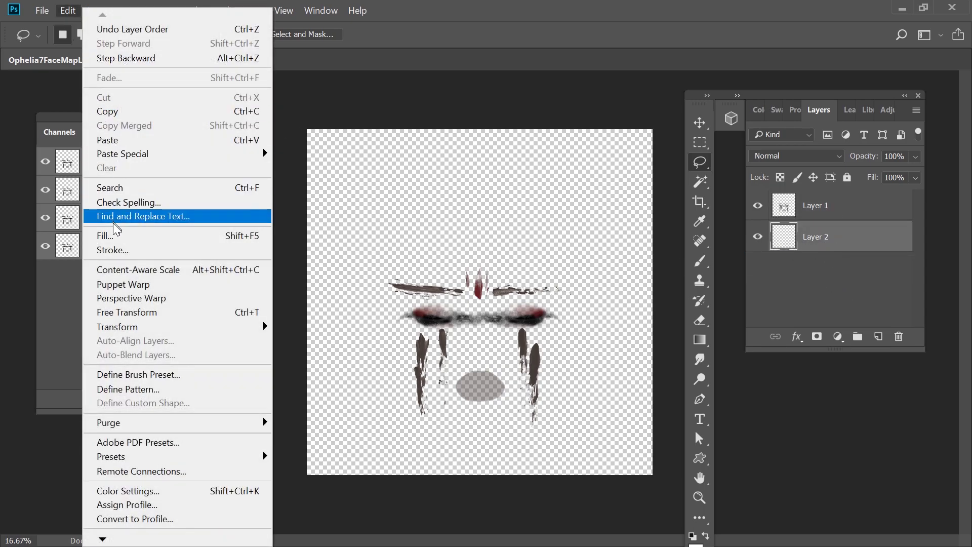
key(Escape)
key(i)
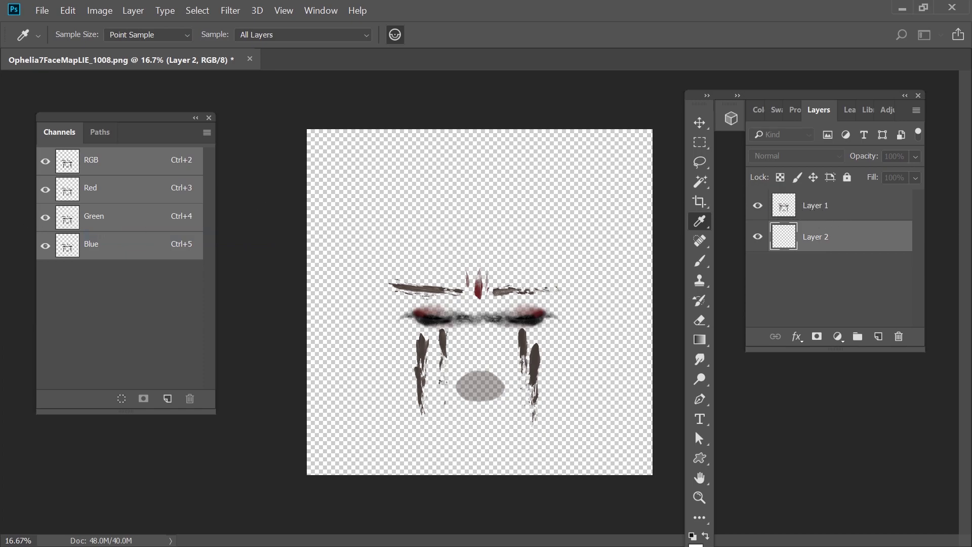
key(shift+F5)
click(494, 134)
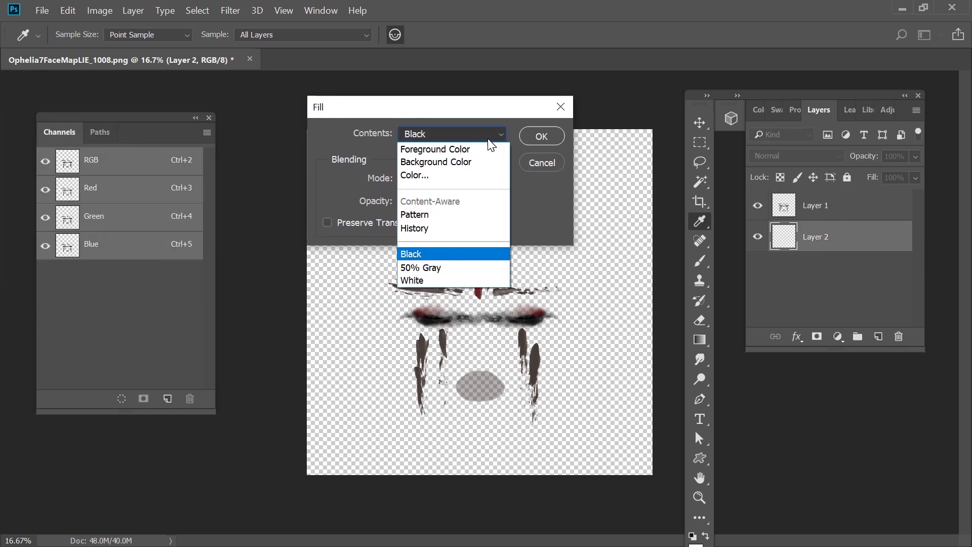
click(433, 281)
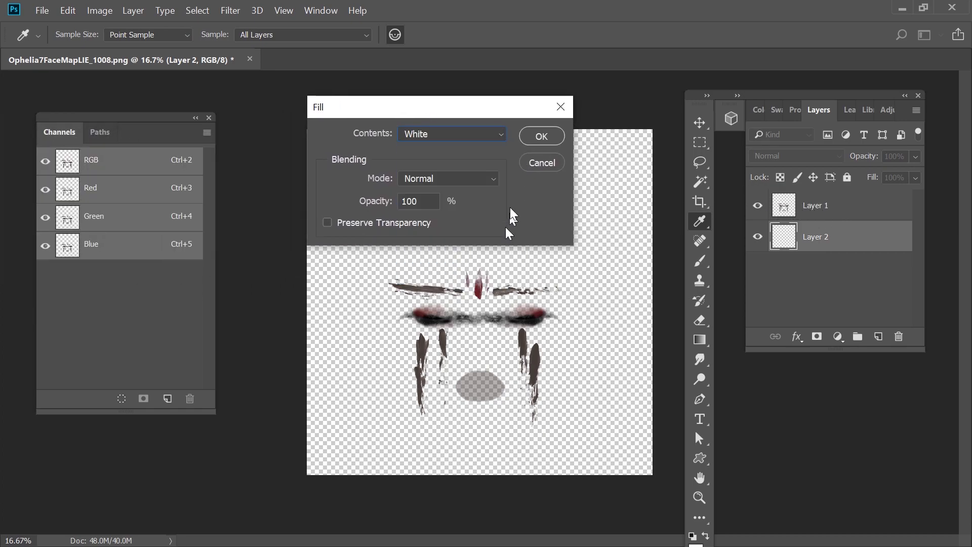
click(541, 136)
key(l)
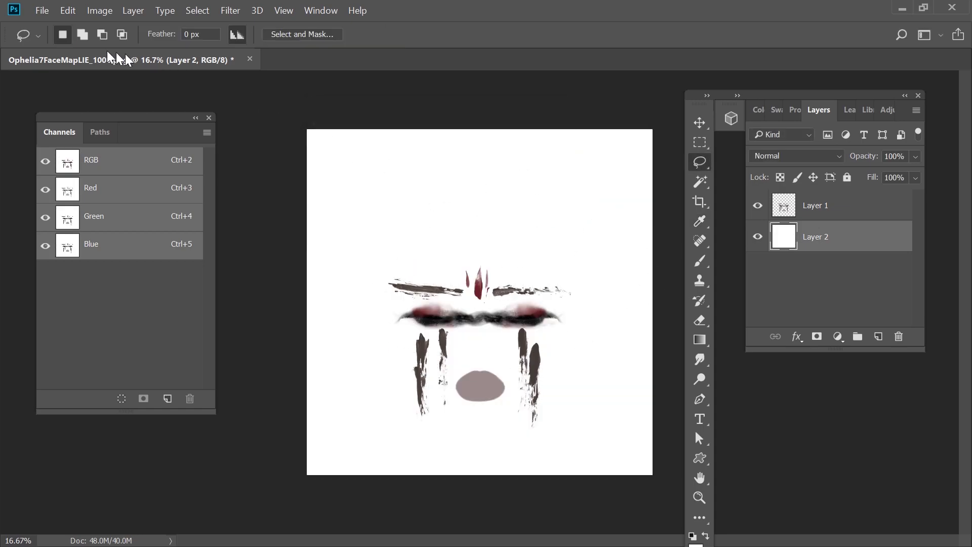
- Save the white-backed image as a PNG named AATest in Documents > Exports
click(42, 10)
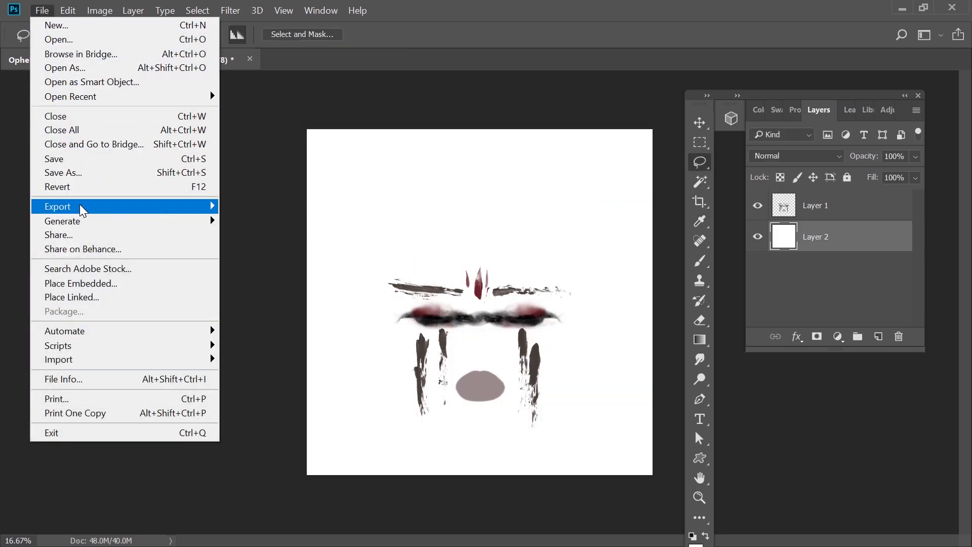
mouse_move(83, 209)
click(334, 206)
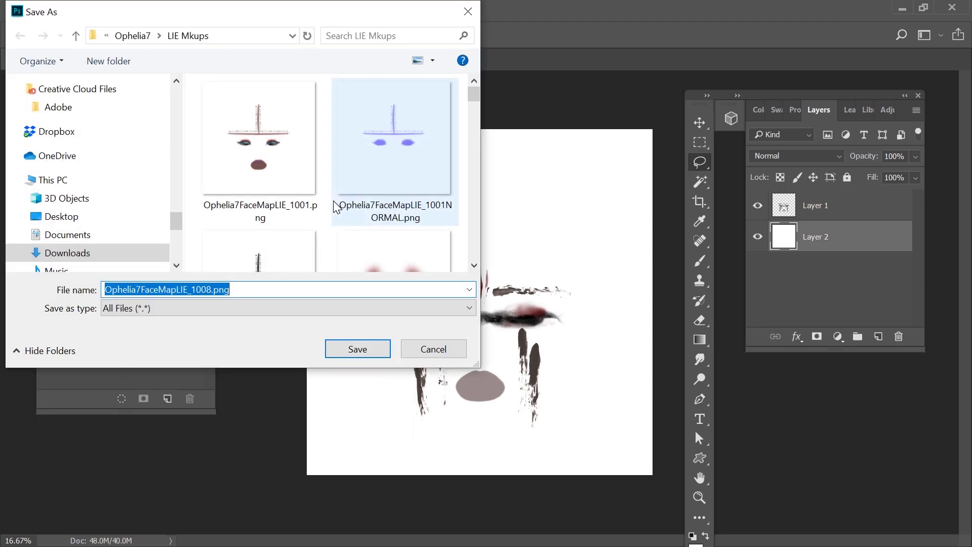
scroll(81, 134, up, 3)
scroll(82, 137, up, 10)
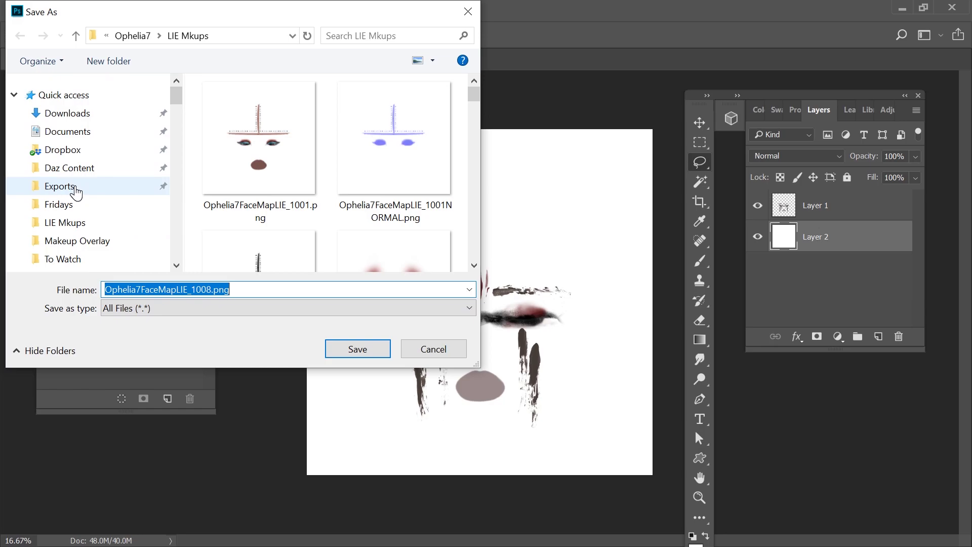
click(76, 186)
key(Tab)
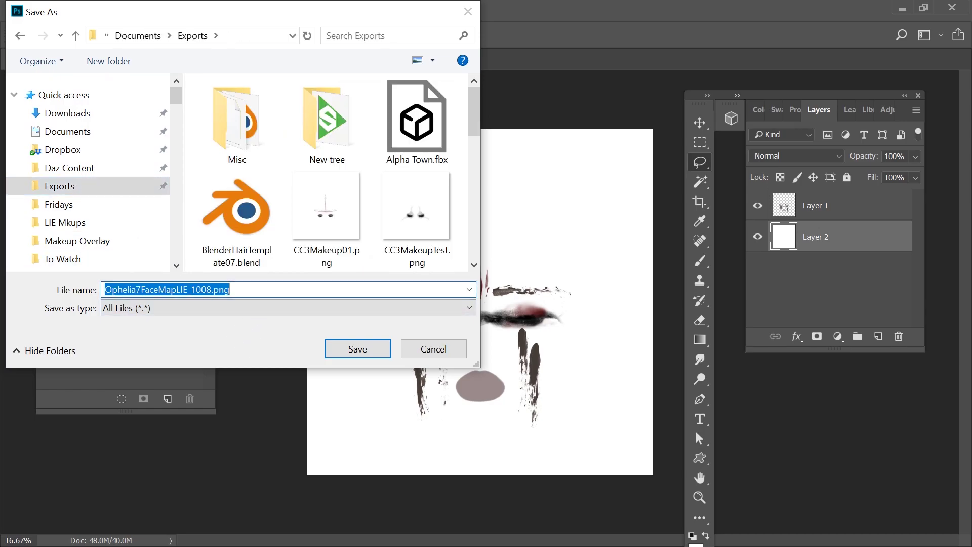
text(AATes)
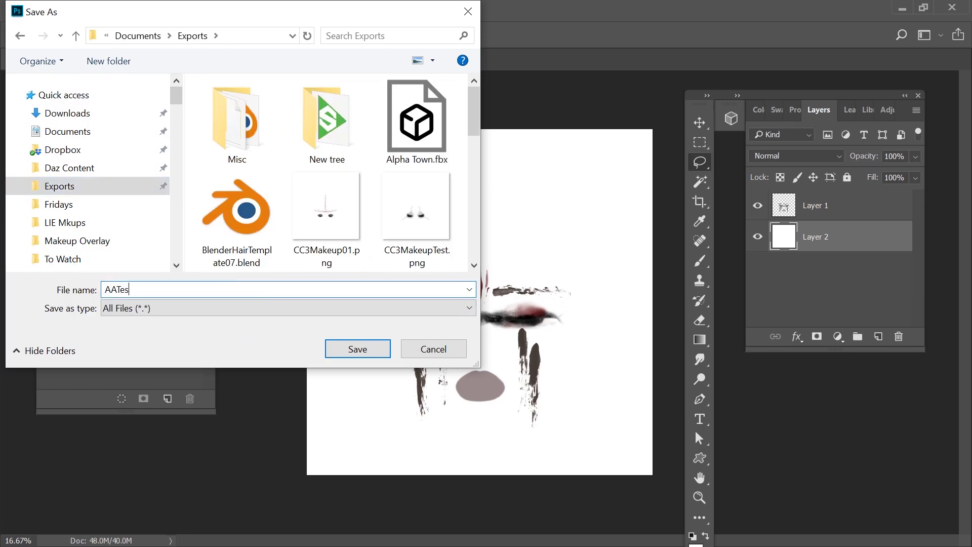
key(Escape)
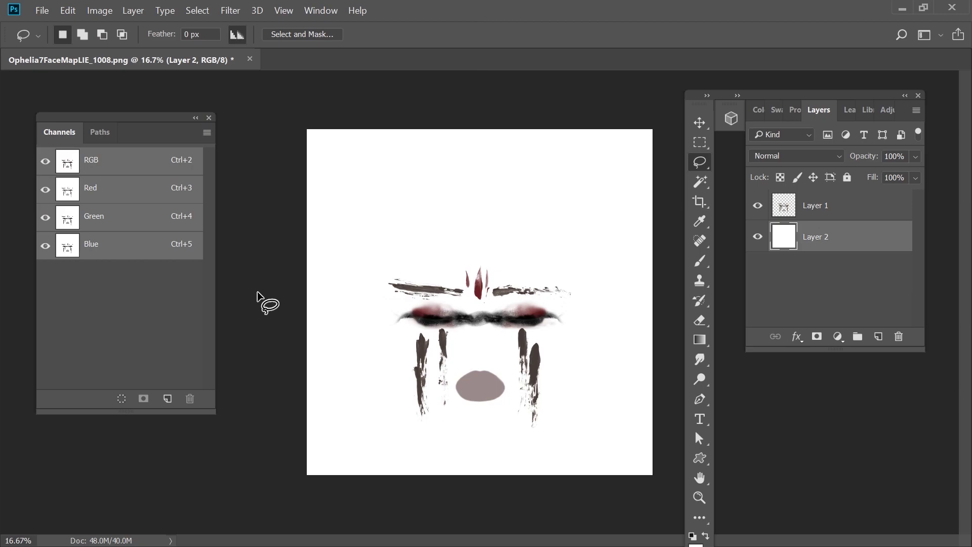
- Load AATest.png from Exports as the DAZ Studio Face surface's Diffuse Color map
click(901, 15)
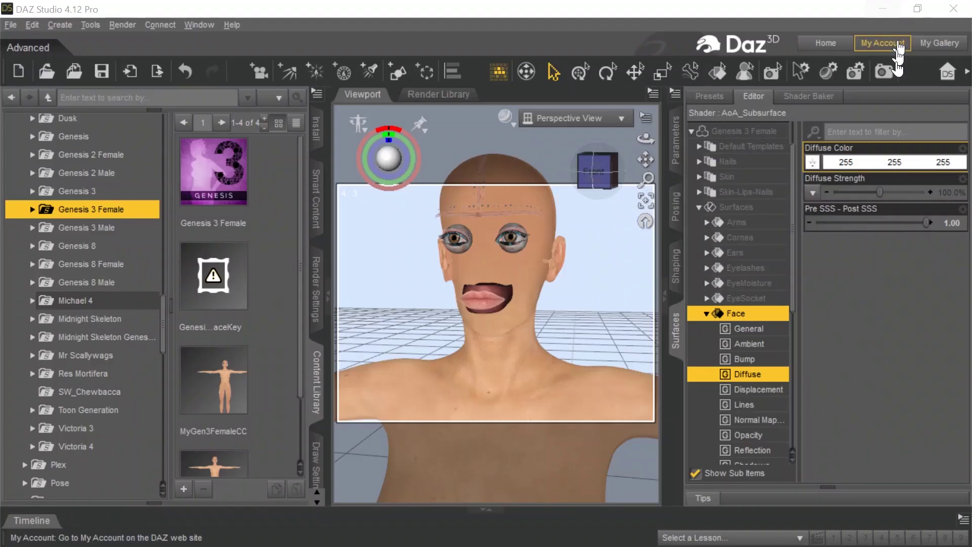
click(812, 162)
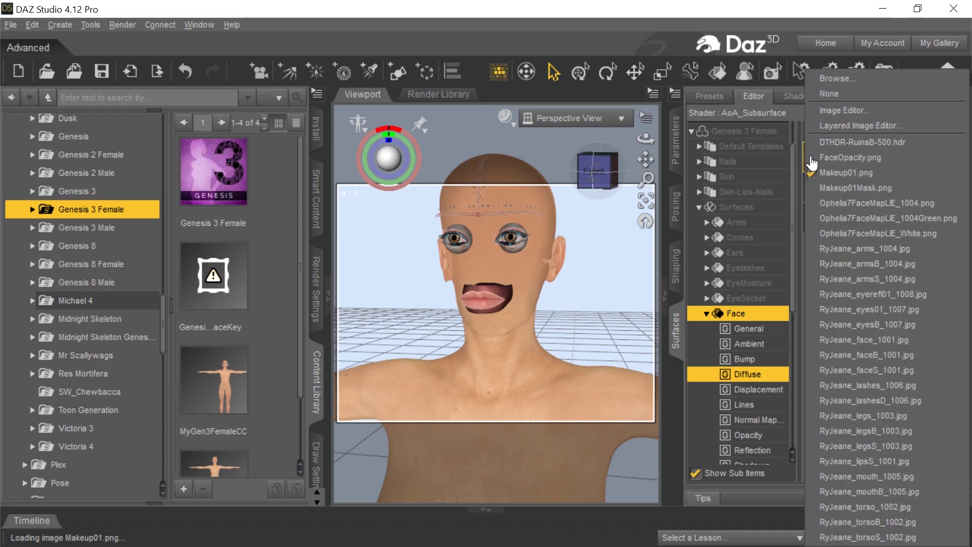
click(836, 84)
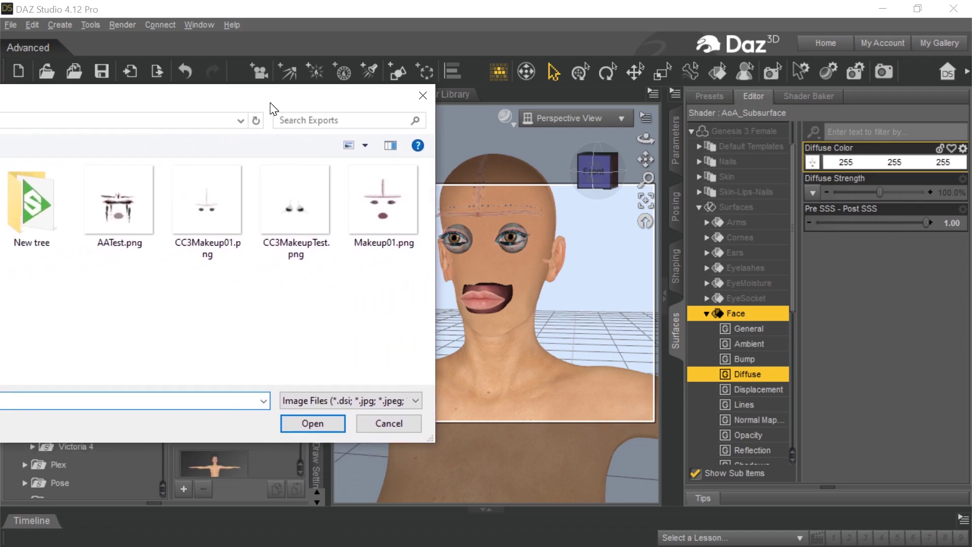
double_click(419, 203)
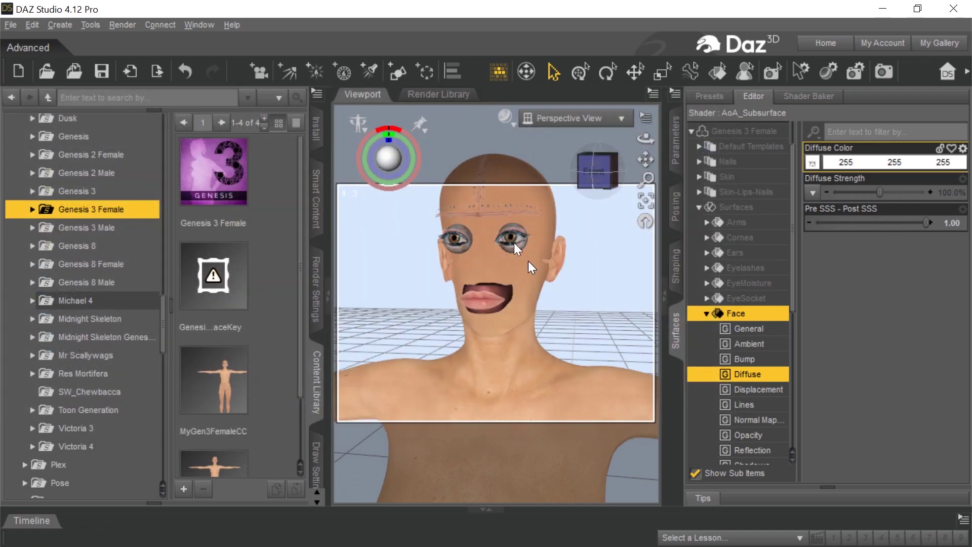
mouse_move(819, 167)
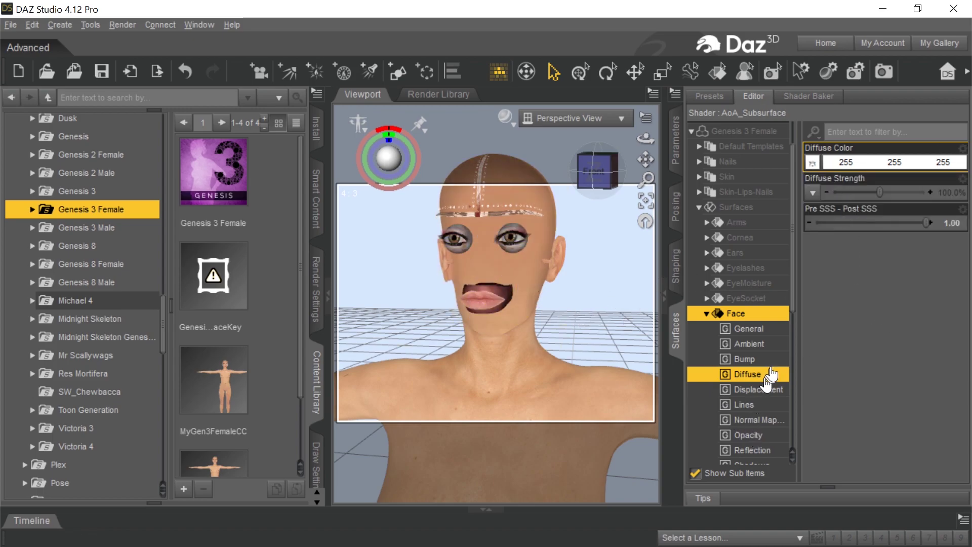
- Test the Face surface's Opacity Strength at 0%, then restore it to 100%
click(753, 438)
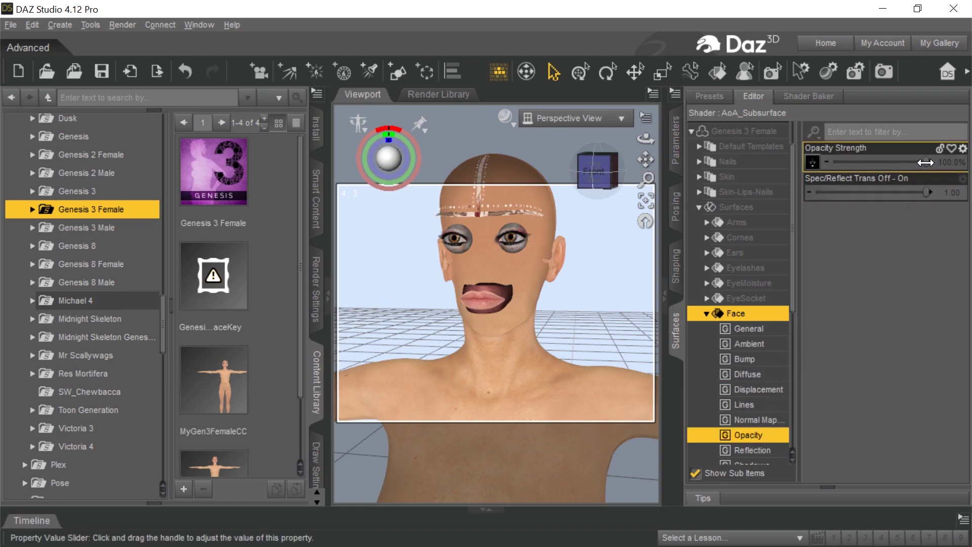
drag(925, 162, 830, 162)
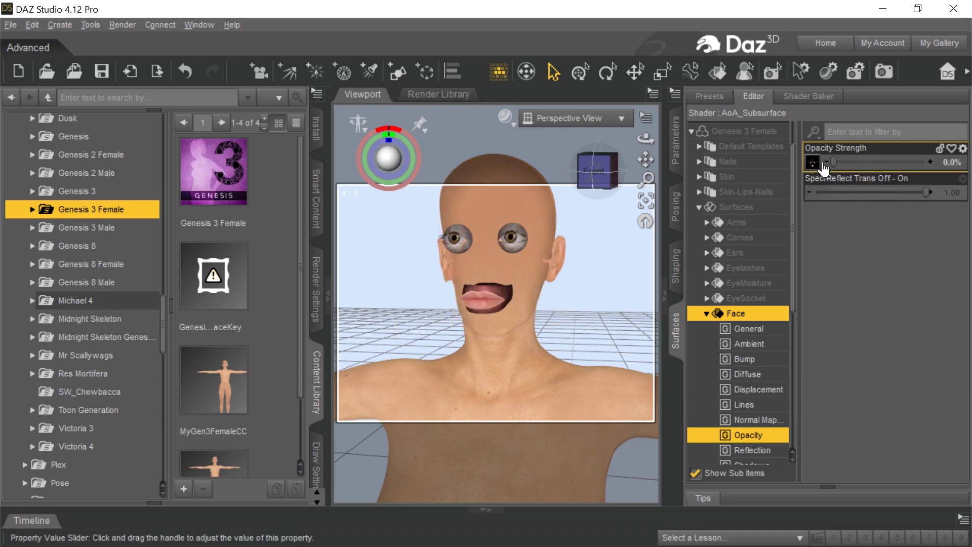
drag(830, 160, 927, 162)
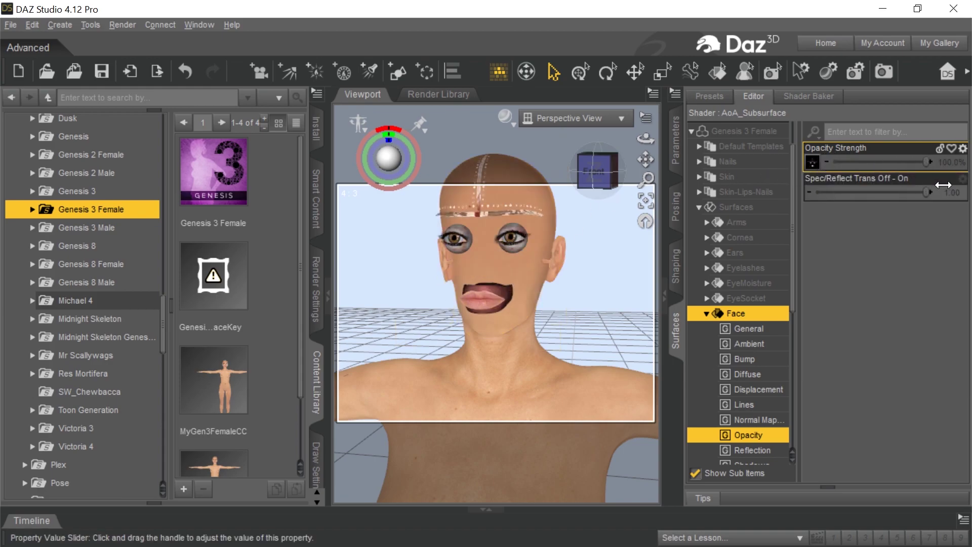
mouse_move(810, 166)
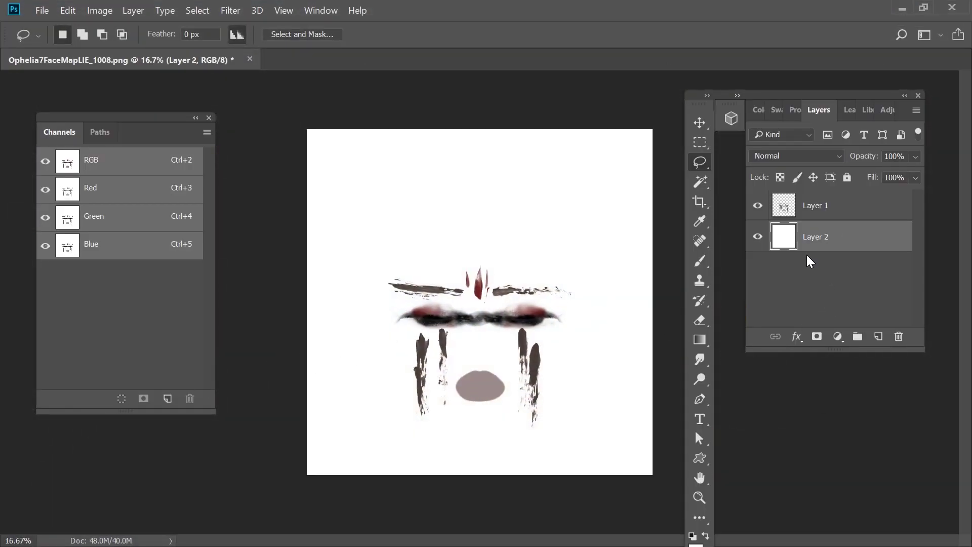
- Delete the white layer, load Layer 1 Transparency as a selection, and add a new Layer 2
drag(828, 243, 898, 336)
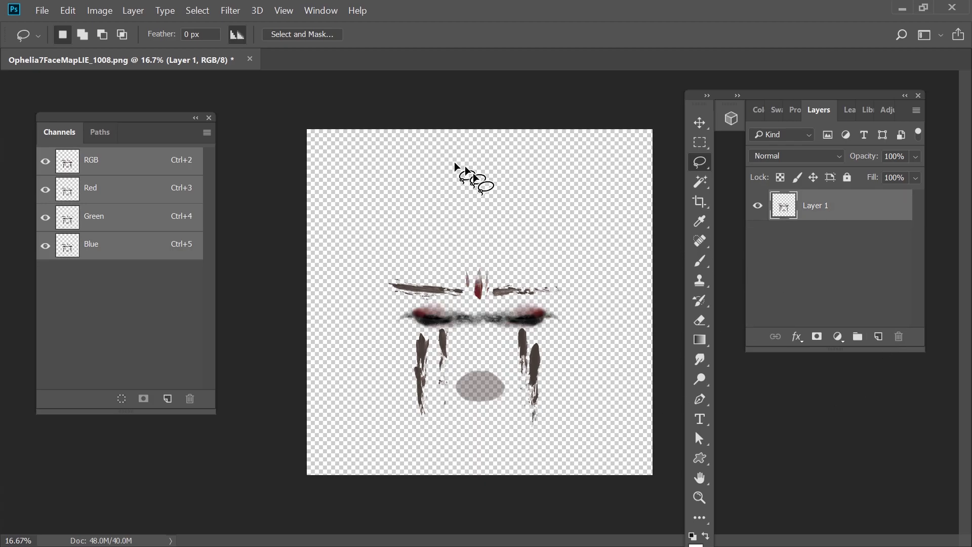
click(197, 10)
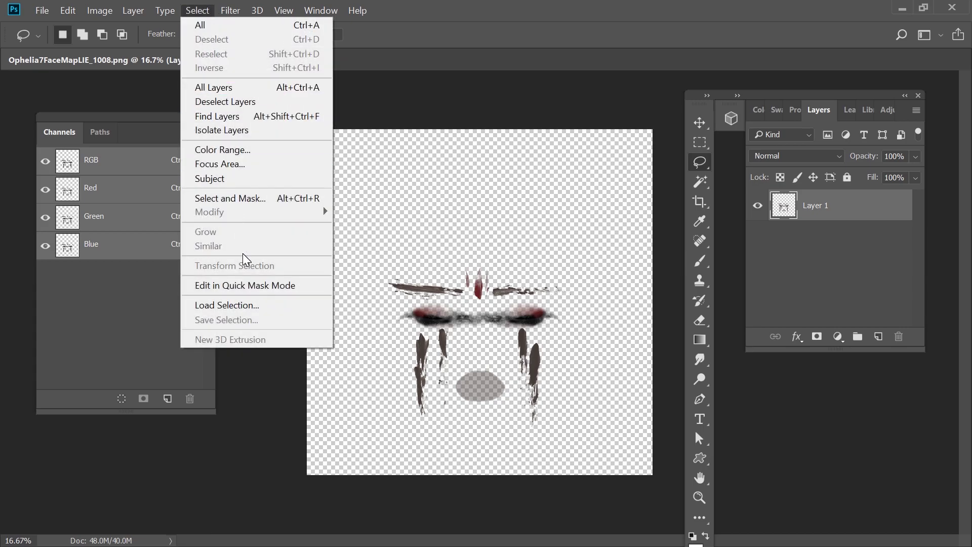
click(243, 305)
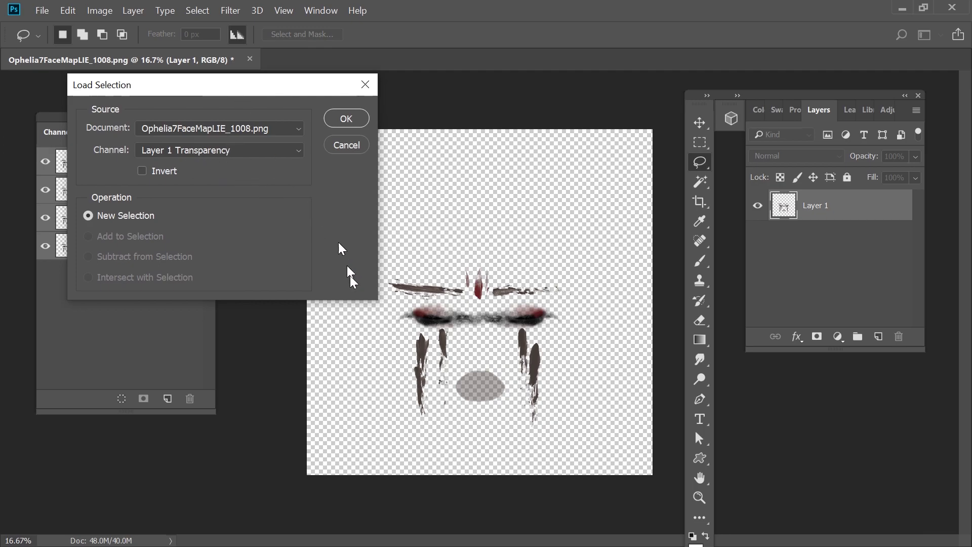
click(334, 122)
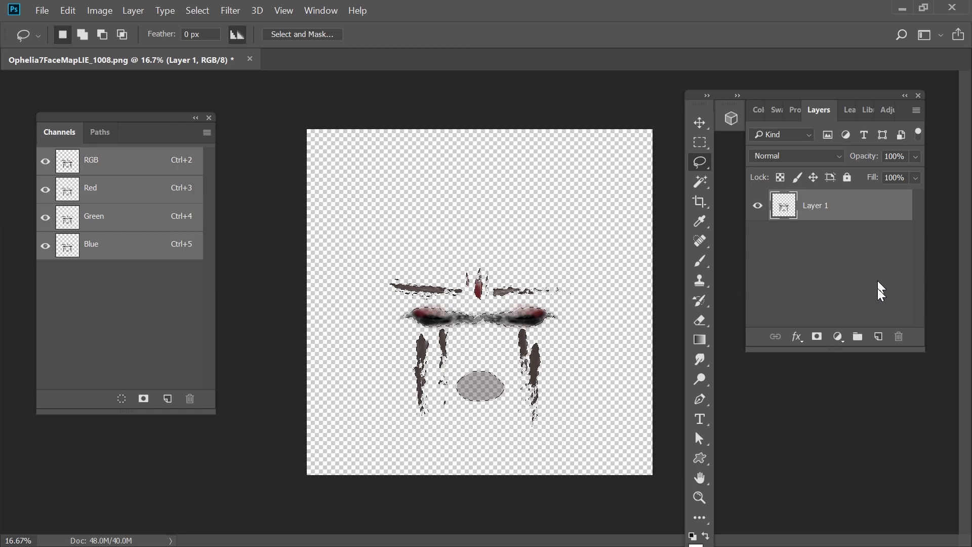
click(878, 336)
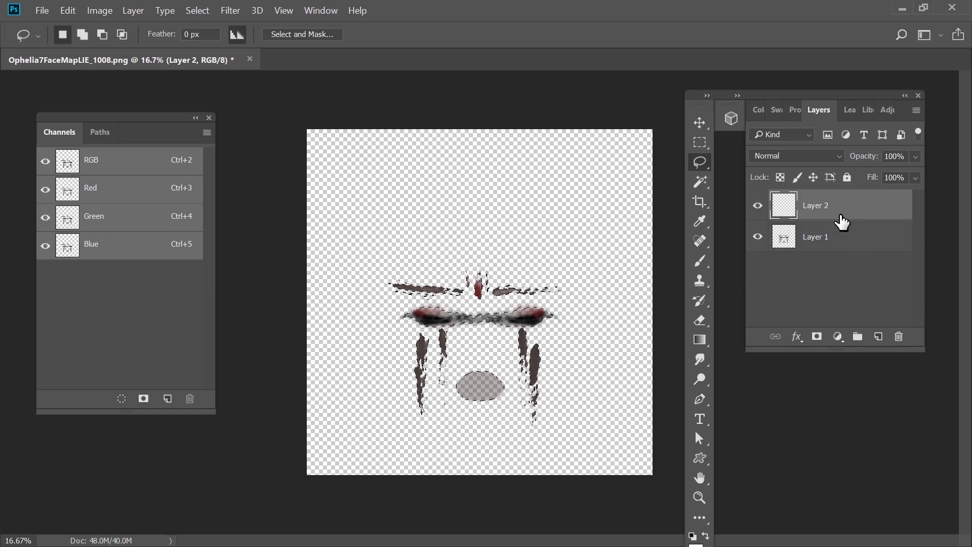
mouse_move(840, 216)
mouse_down()
mouse_move(846, 253)
mouse_move(846, 203)
mouse_up()
- Fill the makeup selection on Layer 2 with White
click(100, 11)
mouse_move(68, 11)
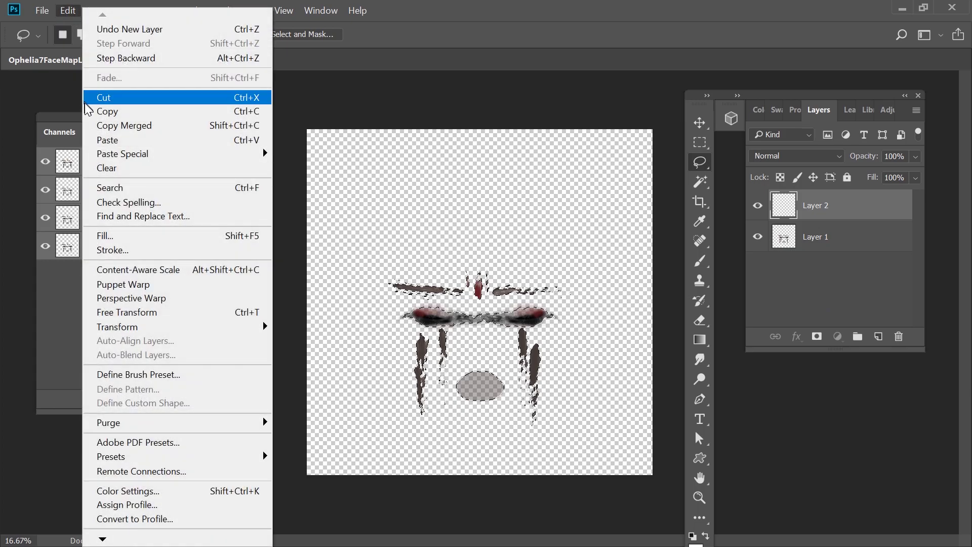
click(113, 236)
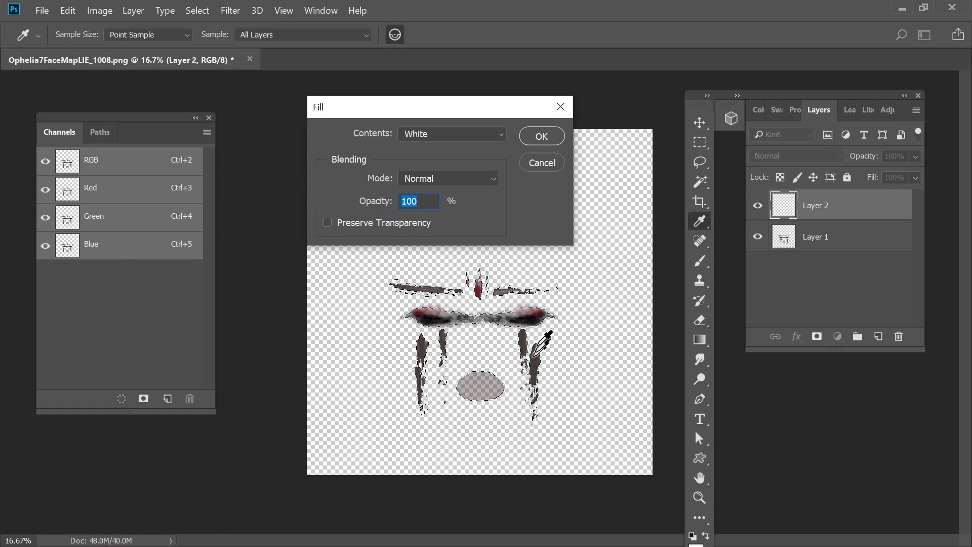
click(541, 136)
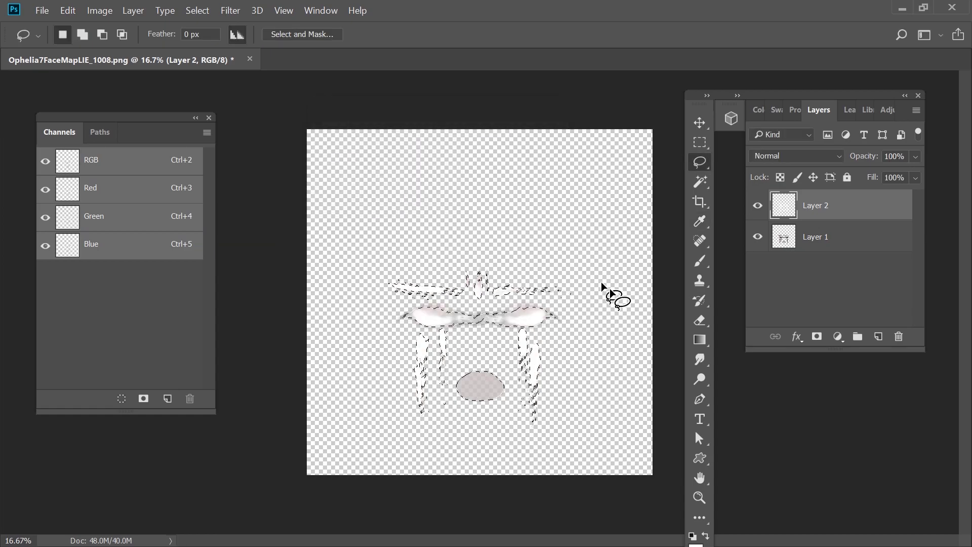
- Invert the selection and fill the background with Black
click(197, 10)
click(221, 69)
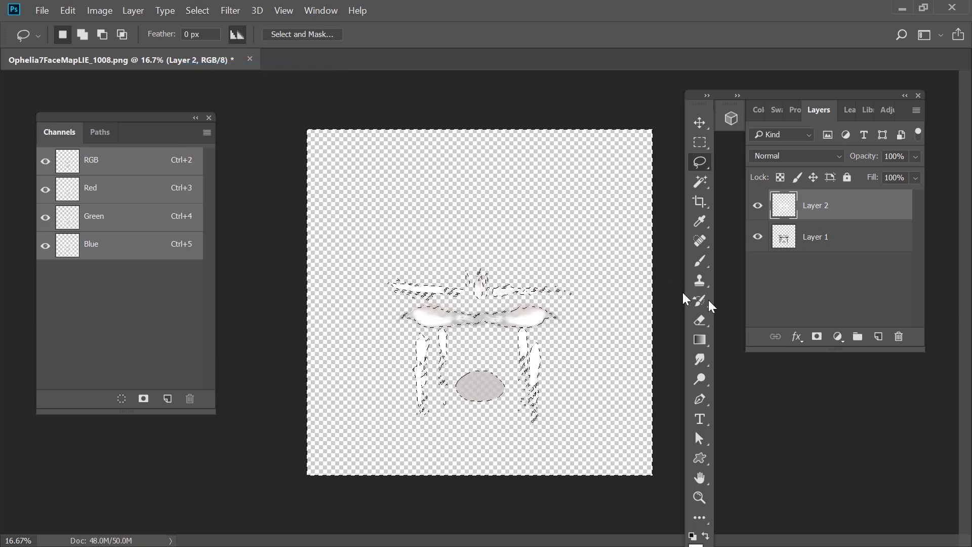
click(68, 11)
click(121, 237)
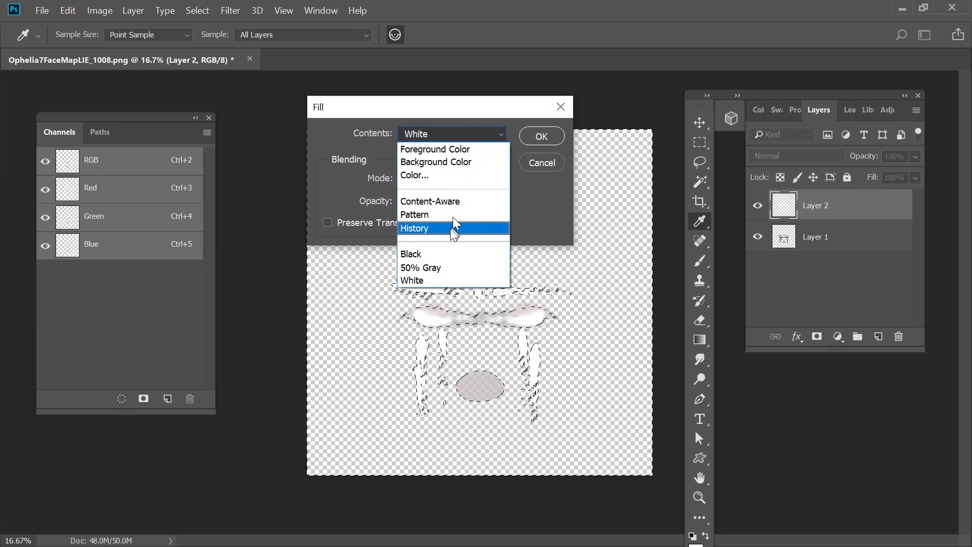
click(541, 138)
key(l)
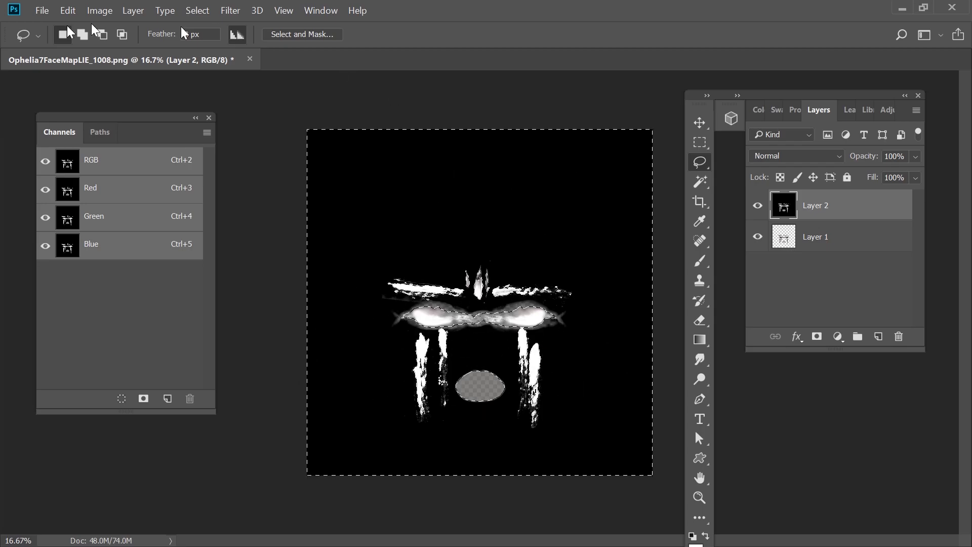
- Quick-export the black-and-white mask as a PNG named Makeup02Opacity
click(42, 11)
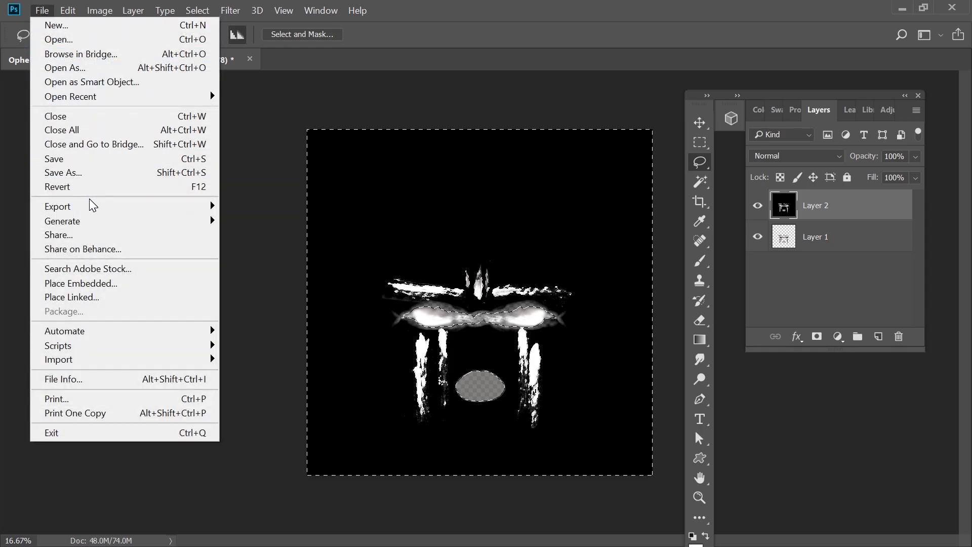
mouse_move(129, 206)
click(308, 208)
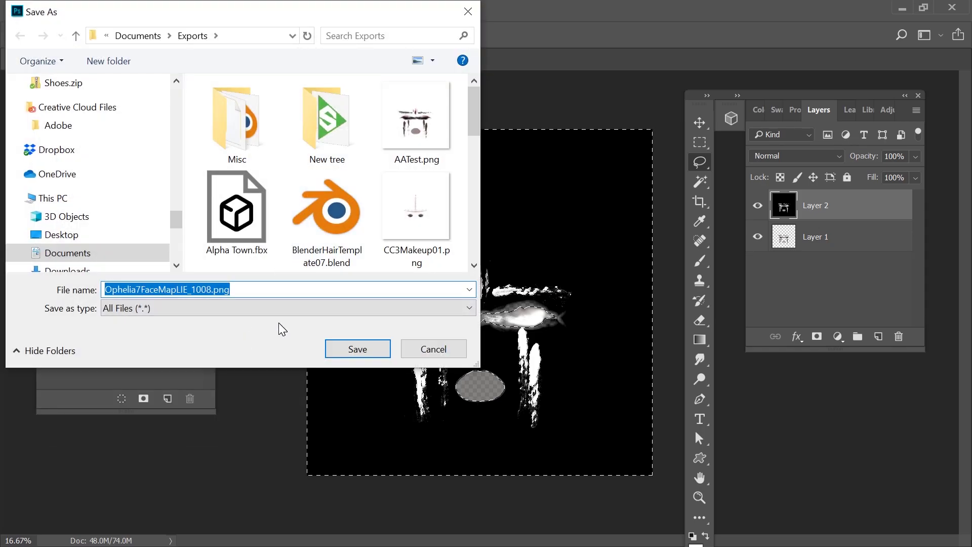
text(M)
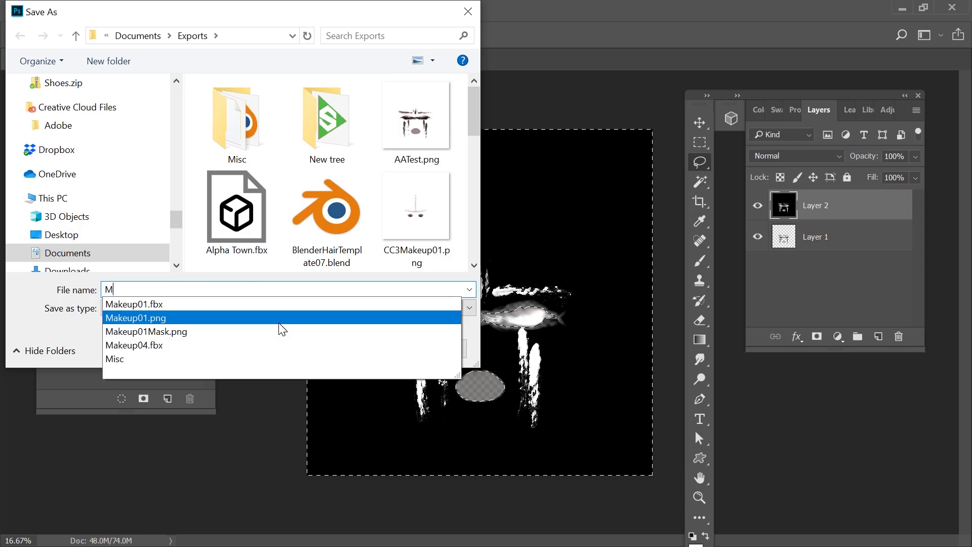
text(akeup02Opa)
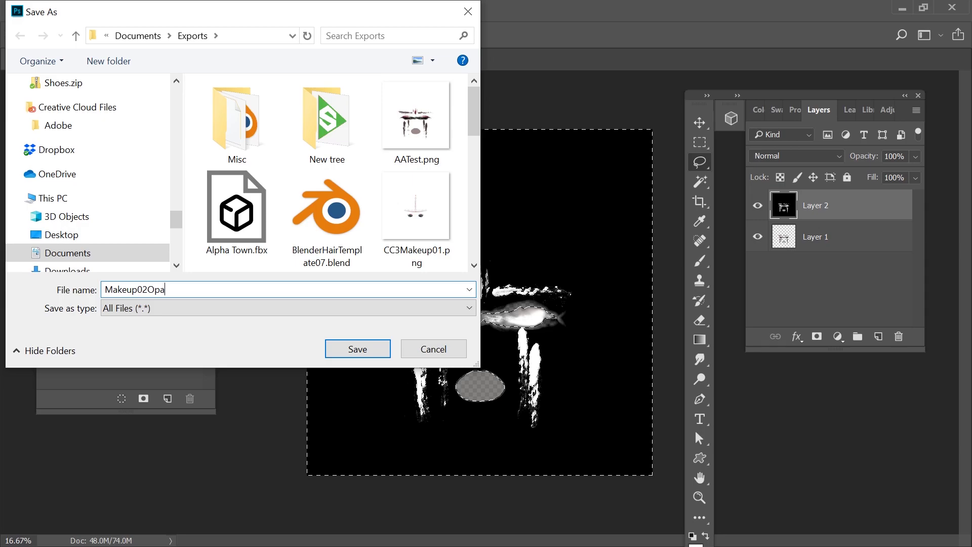
text(city)
key(Return)
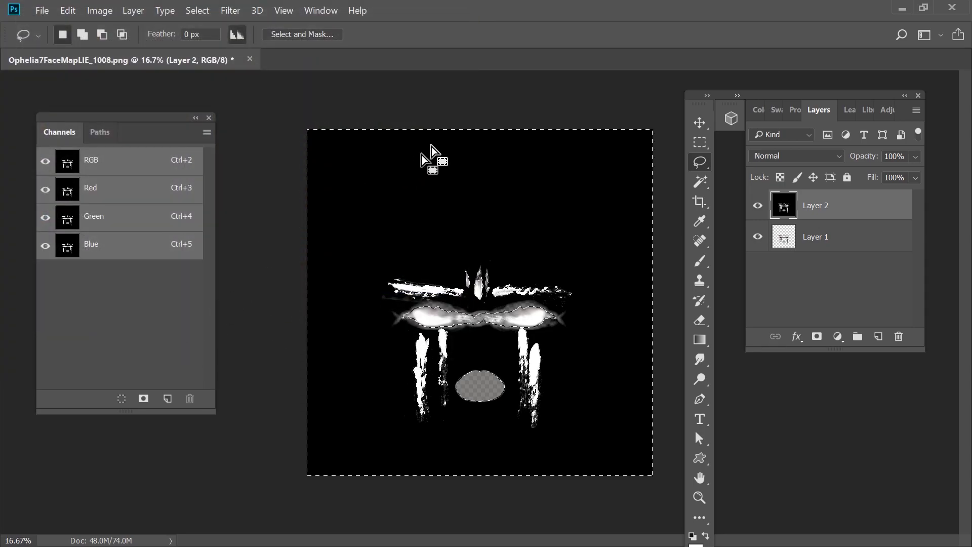
click(901, 10)
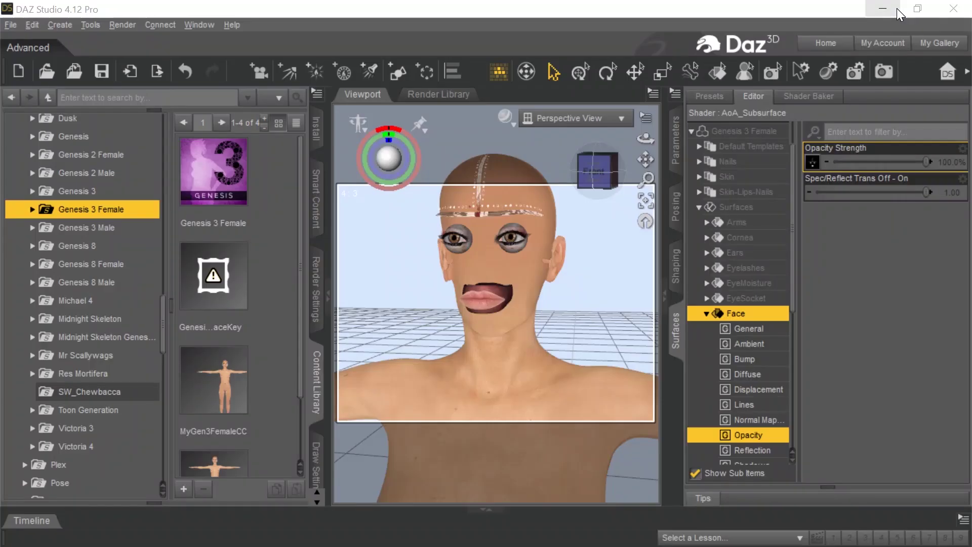
- Load Makeup02Opacity.png as the Face surface's Opacity Strength map
click(812, 162)
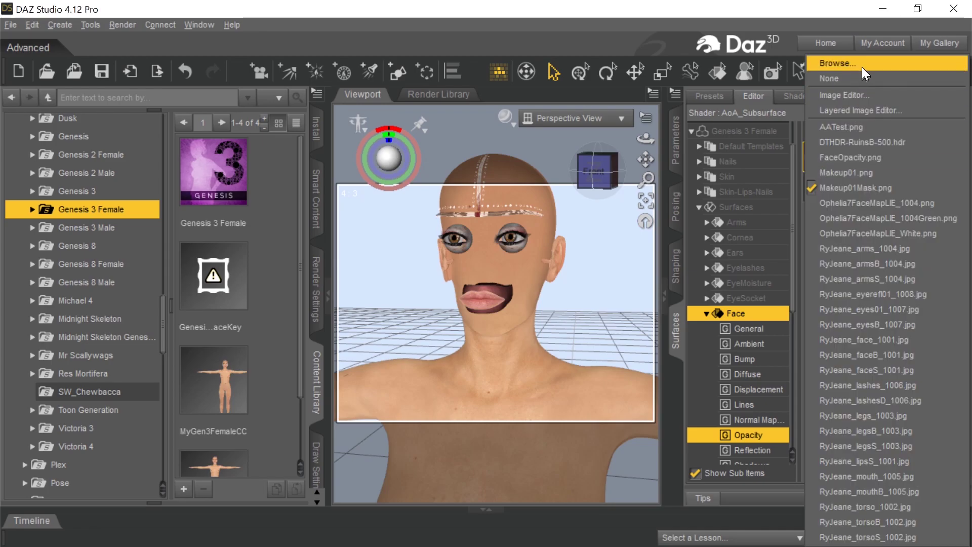
click(861, 66)
click(240, 303)
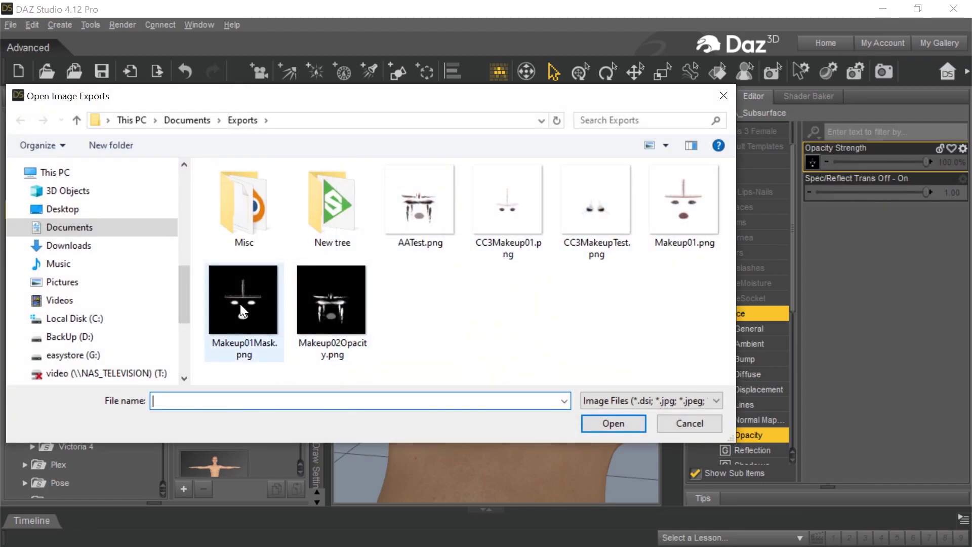
click(317, 300)
double_click(317, 300)
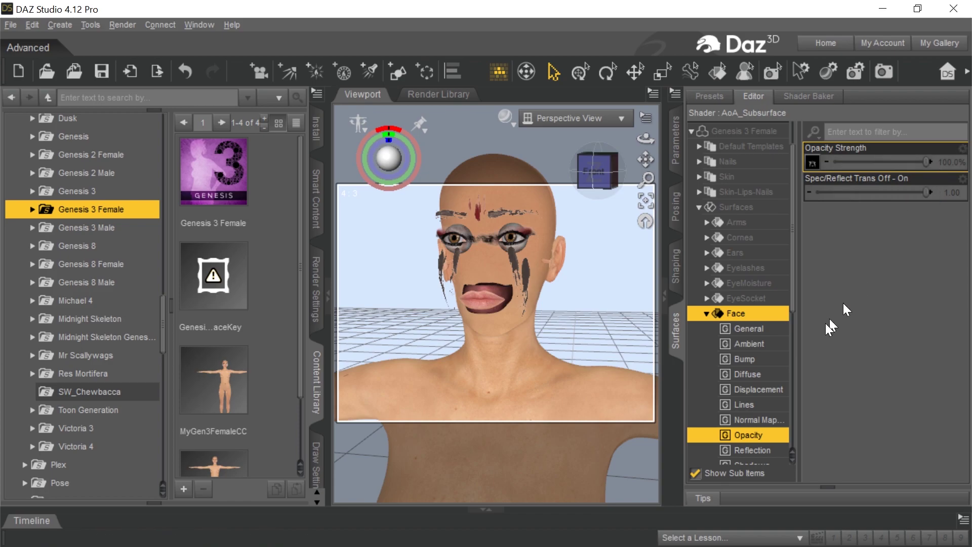
click(745, 375)
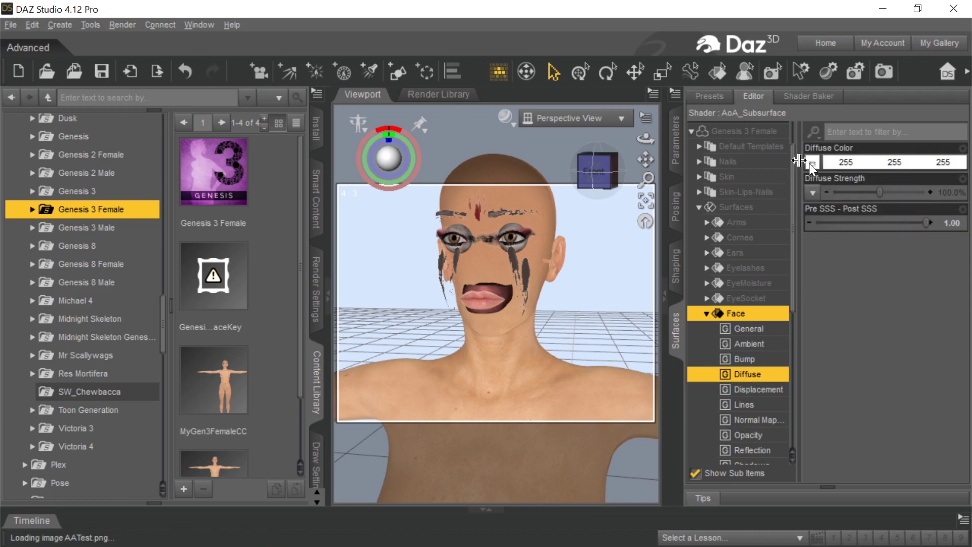
- Export the figure as Makeup02.fbx with the default FBX export options
click(812, 193)
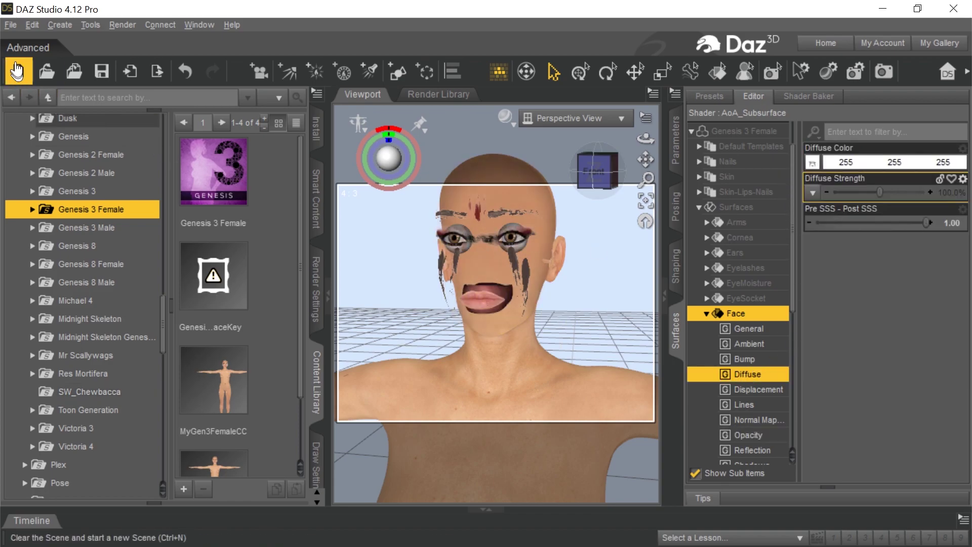
click(10, 24)
click(78, 204)
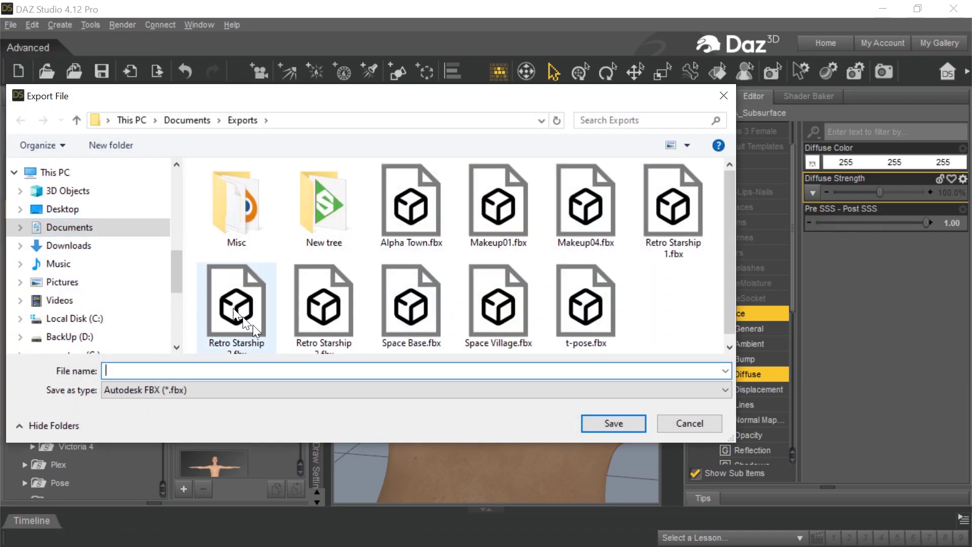
text(M)
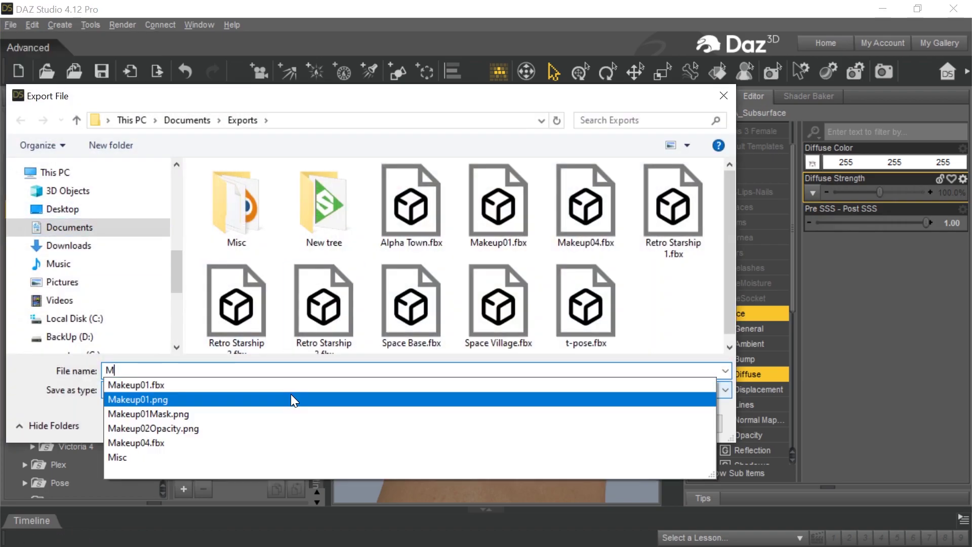
text(akeup02)
key(Return)
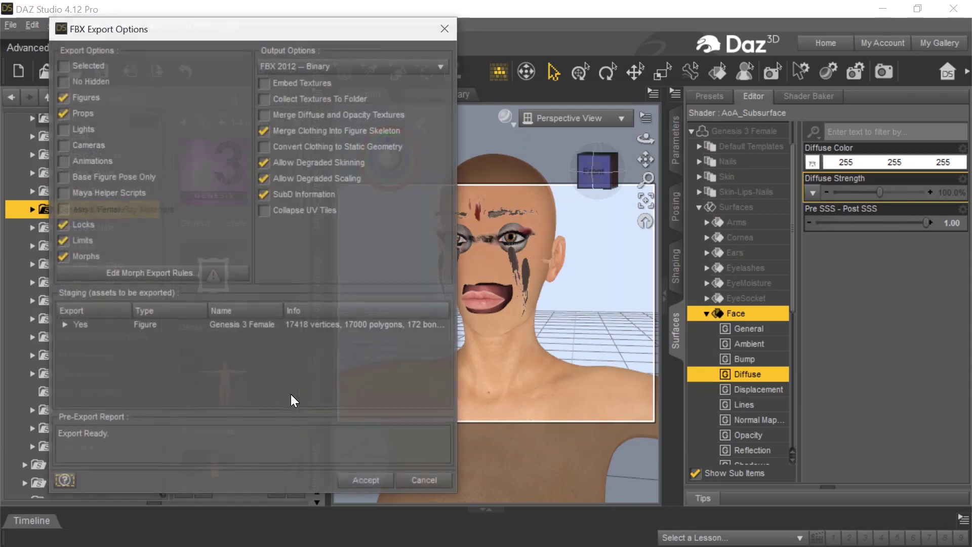
click(377, 481)
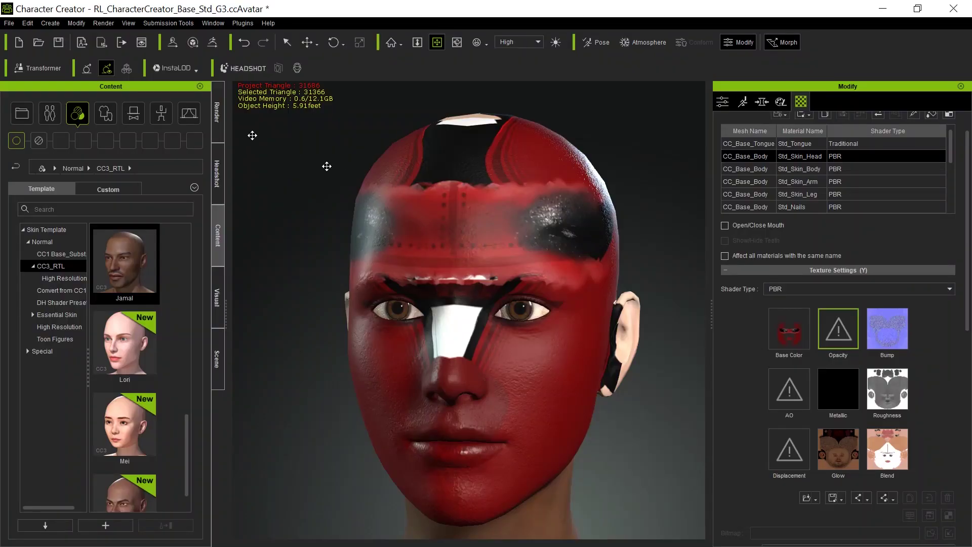
- Import Makeup02.fbx through Transformer with all DAZ textures, discarding the current project
click(38, 68)
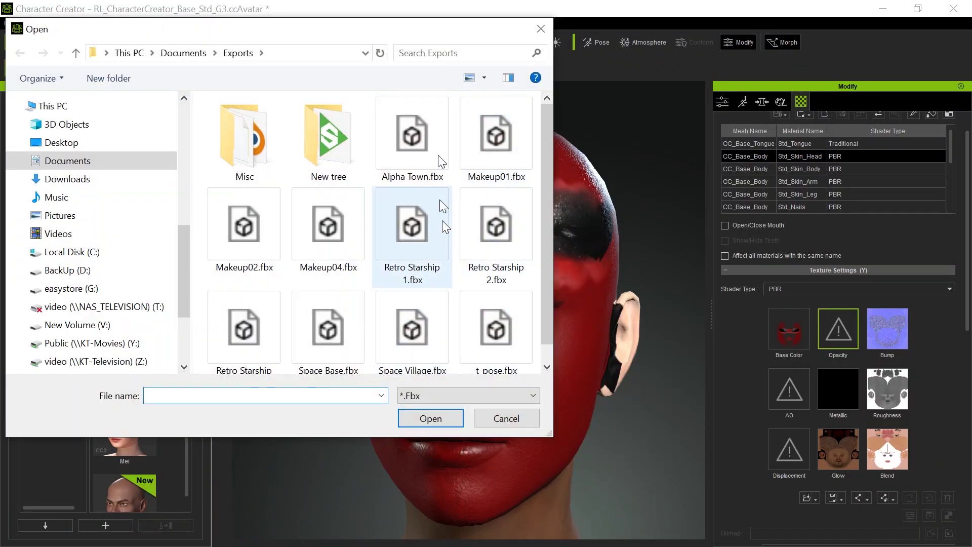
click(251, 223)
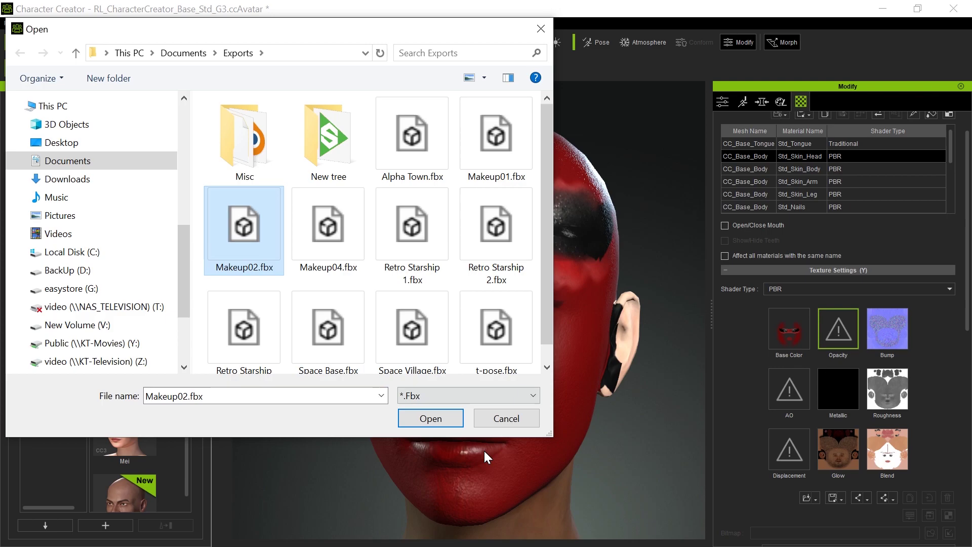
click(413, 414)
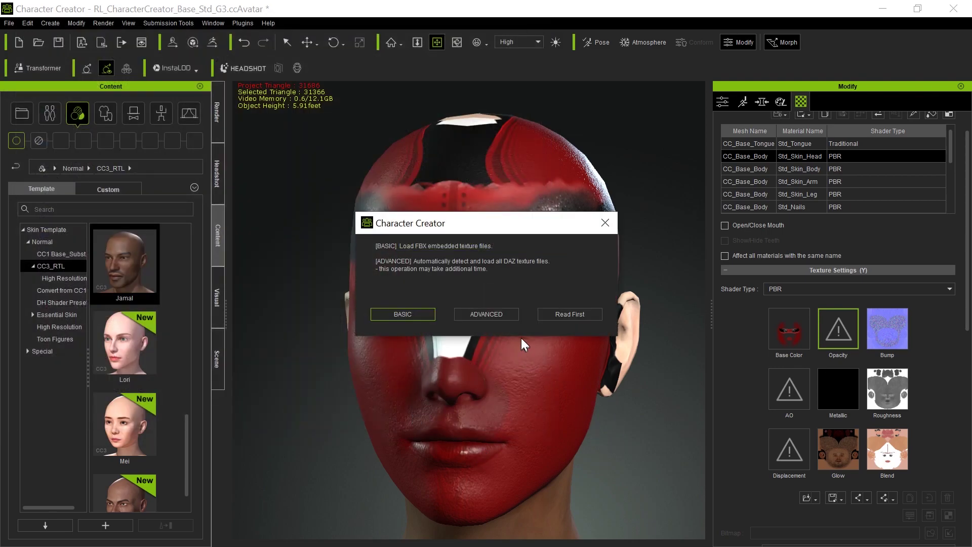
click(508, 317)
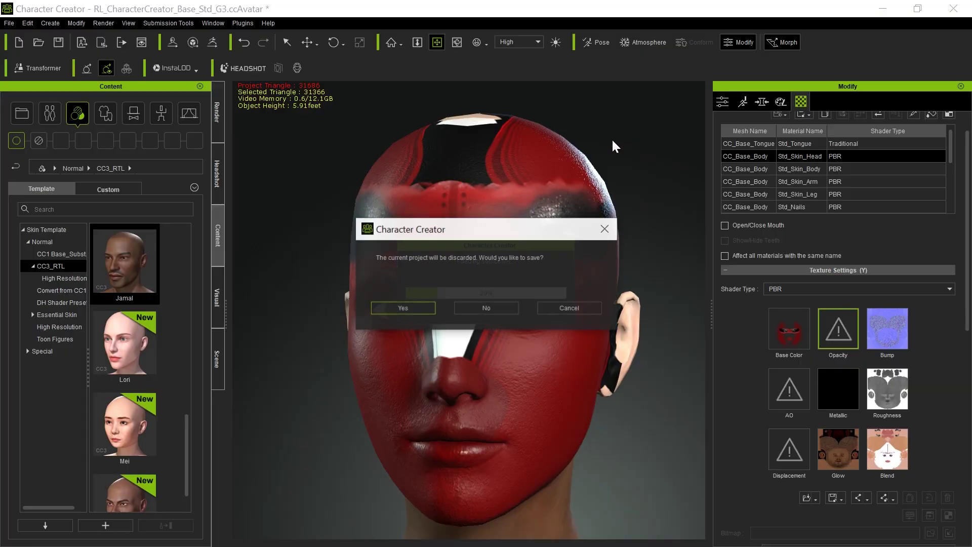
click(466, 313)
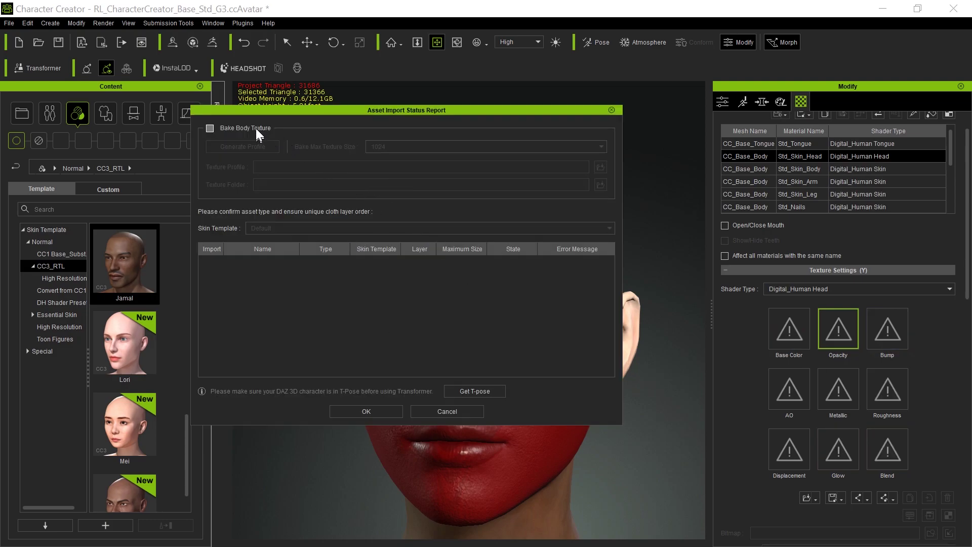
- Enable Bake Body Texture at 2048 and build the character
click(256, 128)
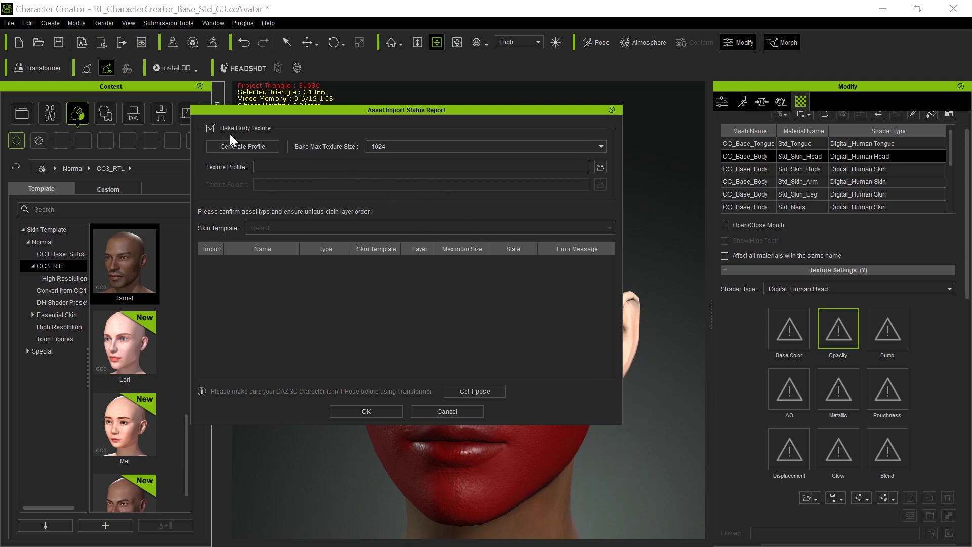
click(600, 145)
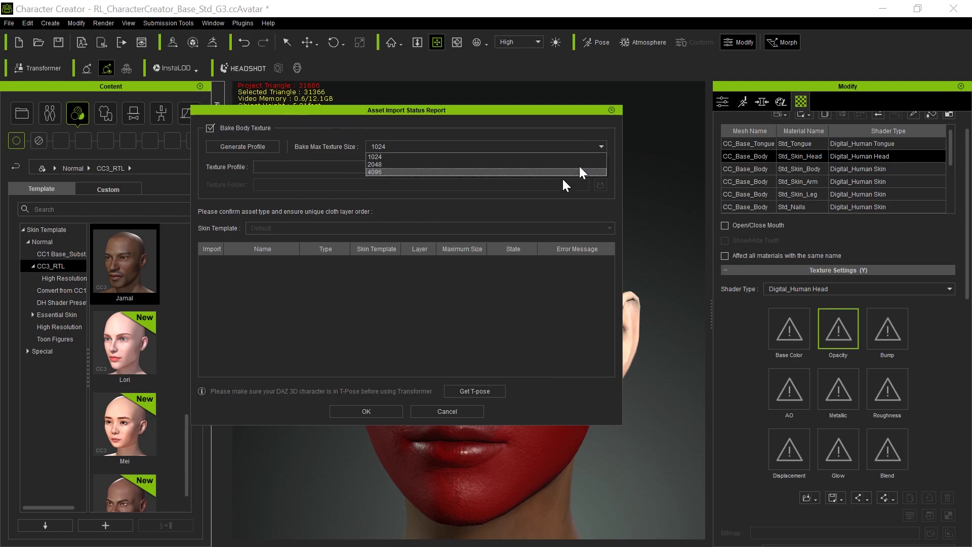
click(398, 163)
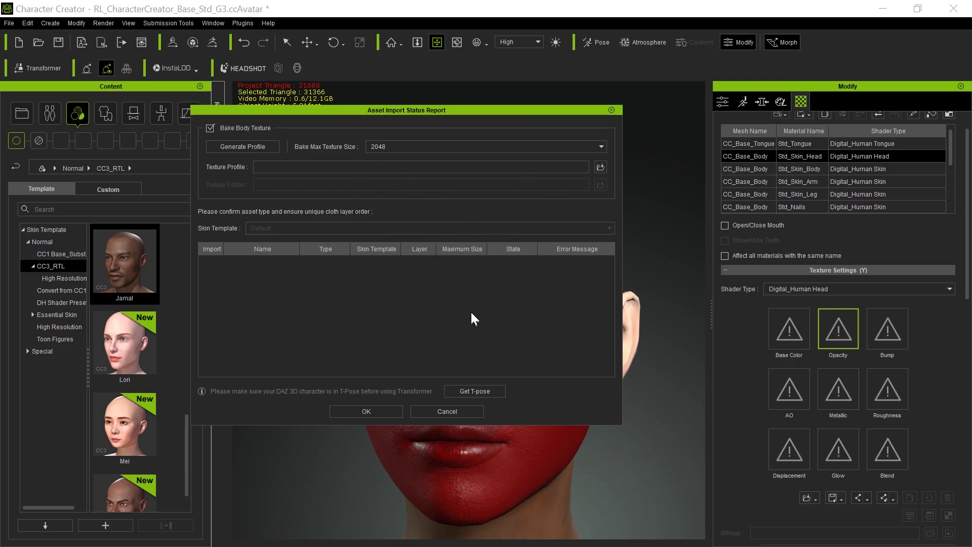
click(357, 409)
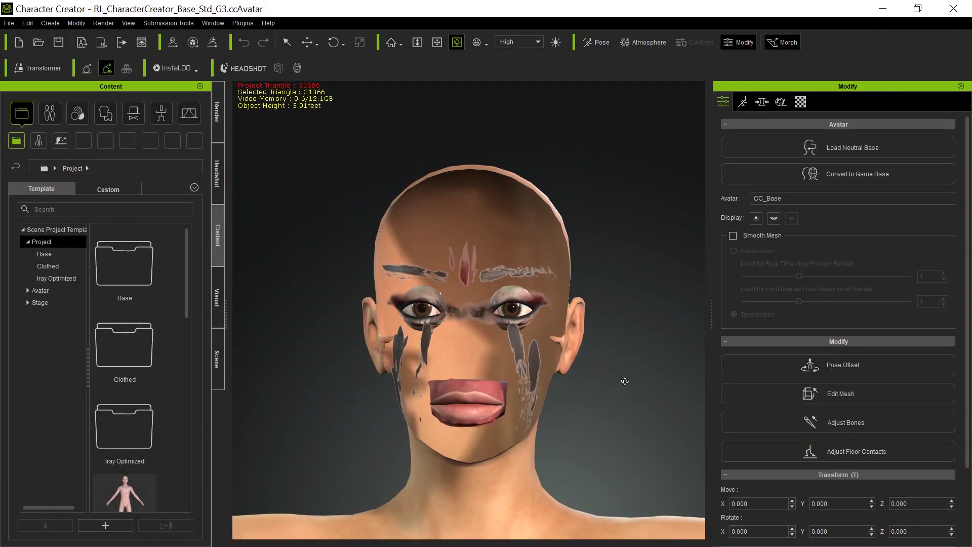
- Show the Std_Skin_Head material's PBR maps, previewing its black-and-white Opacity map
right_drag(629, 372, 602, 373)
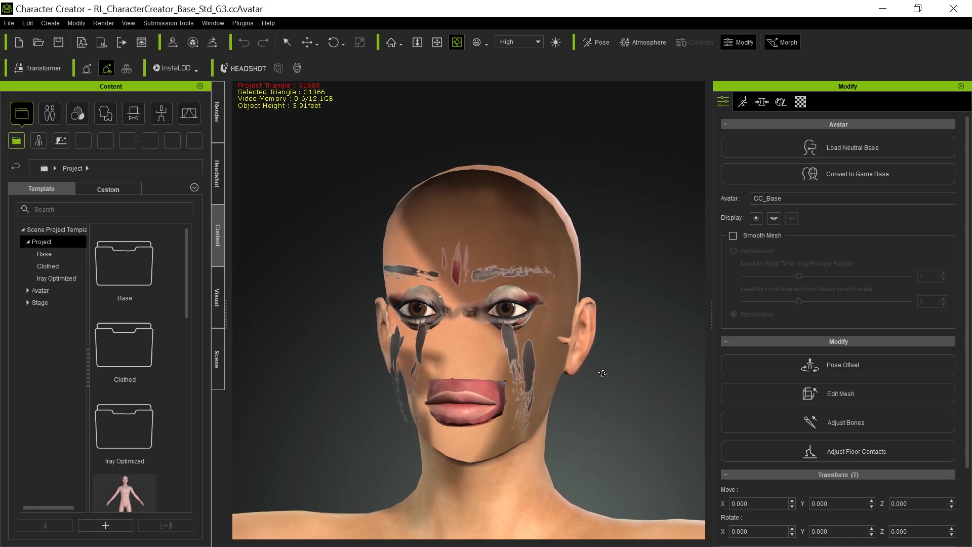
click(794, 101)
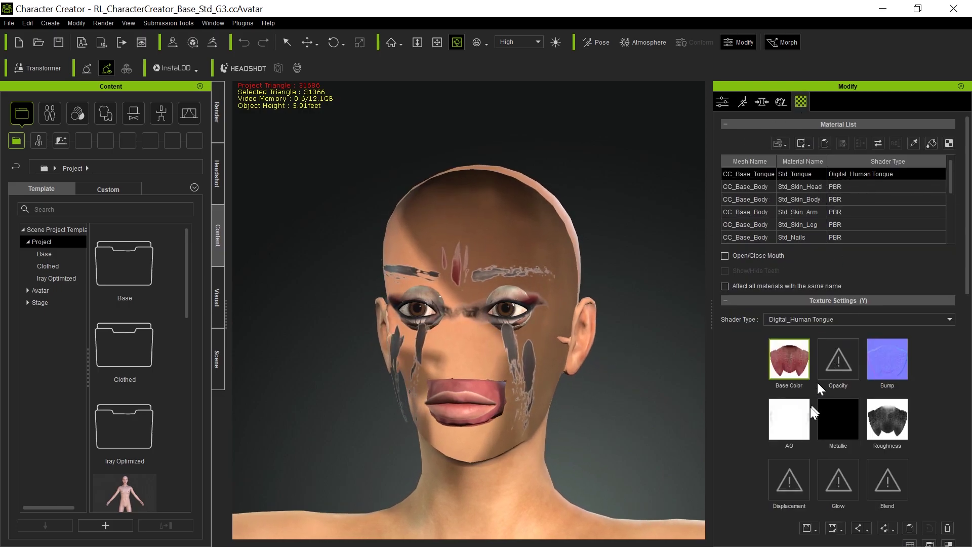
click(737, 188)
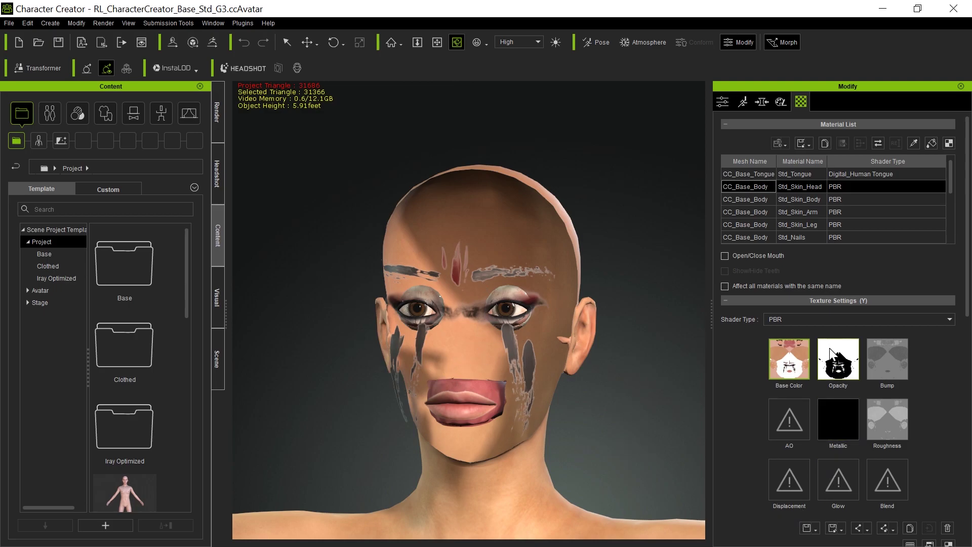
mouse_move(829, 350)
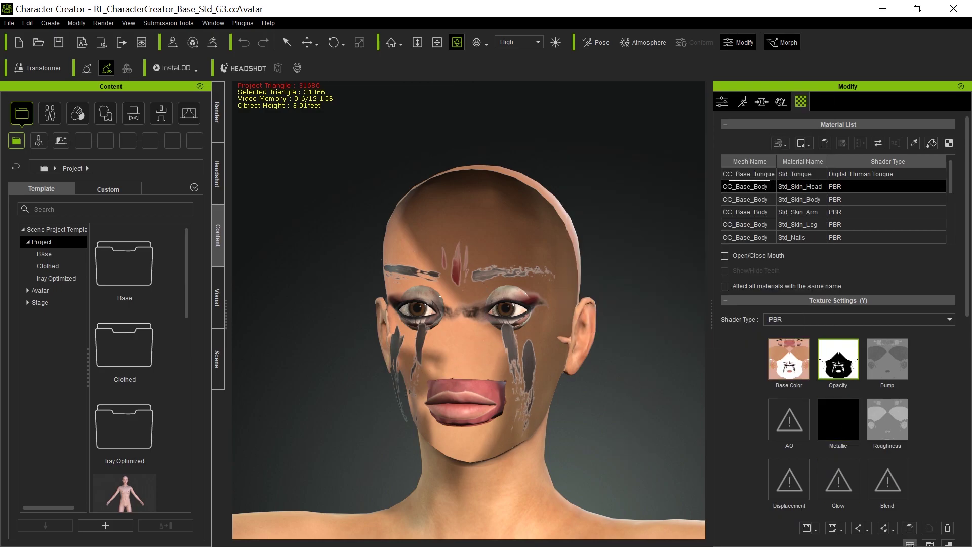
scroll(794, 475, down, 1)
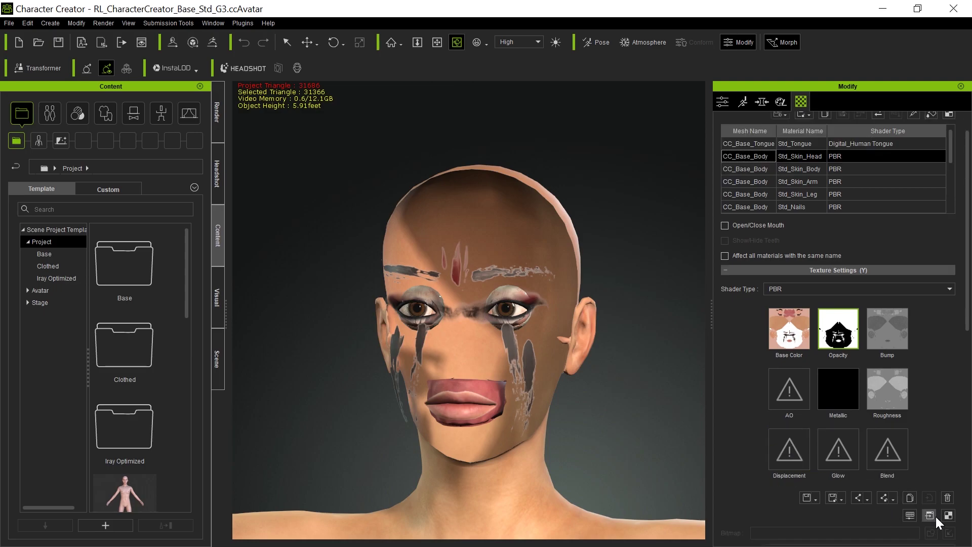
- Open the head's opacity and diffuse maps in Photoshop and add a mask to Layer 1
click(921, 516)
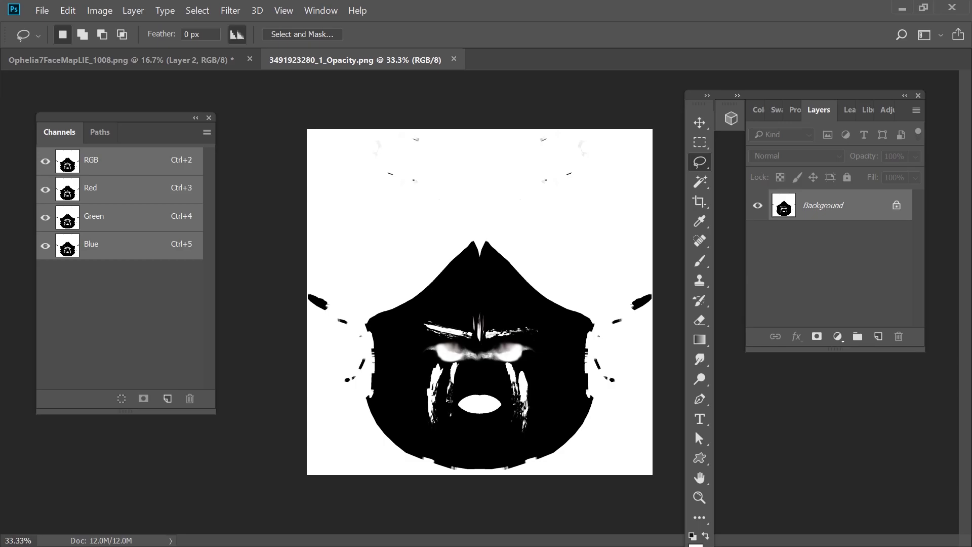
key(alt+Tab)
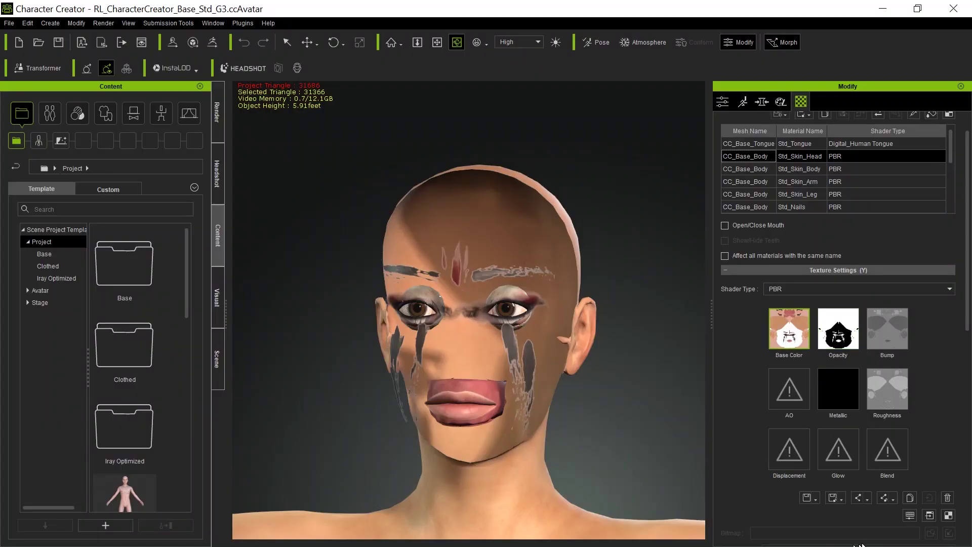
click(931, 515)
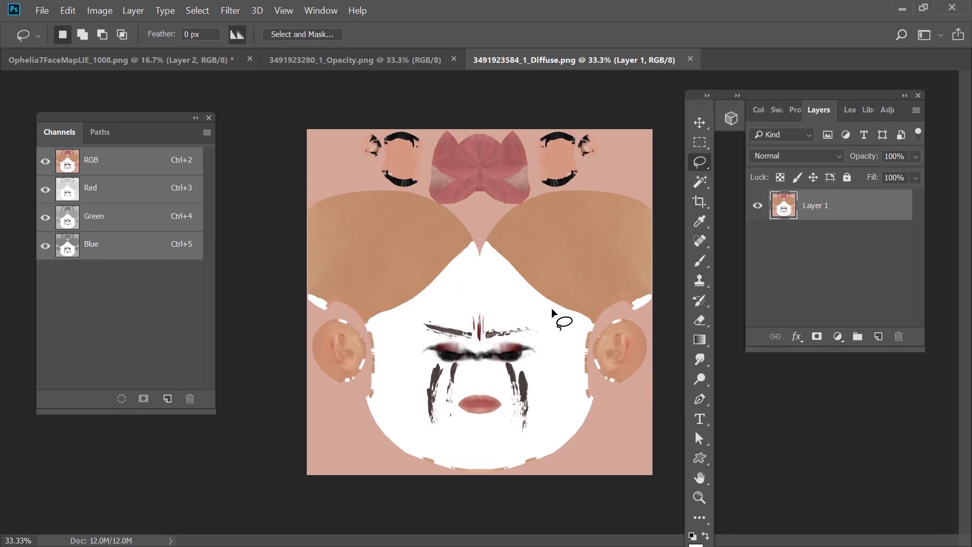
click(342, 60)
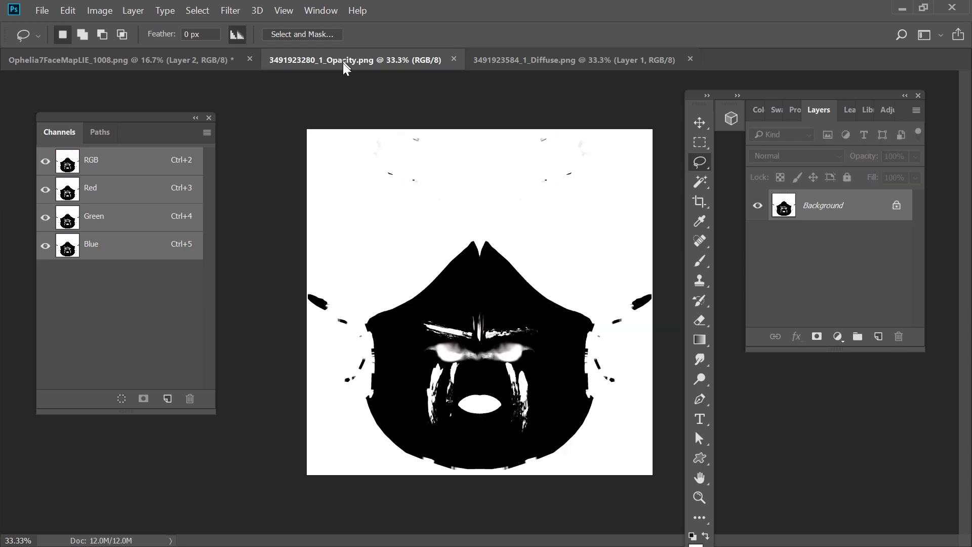
click(535, 60)
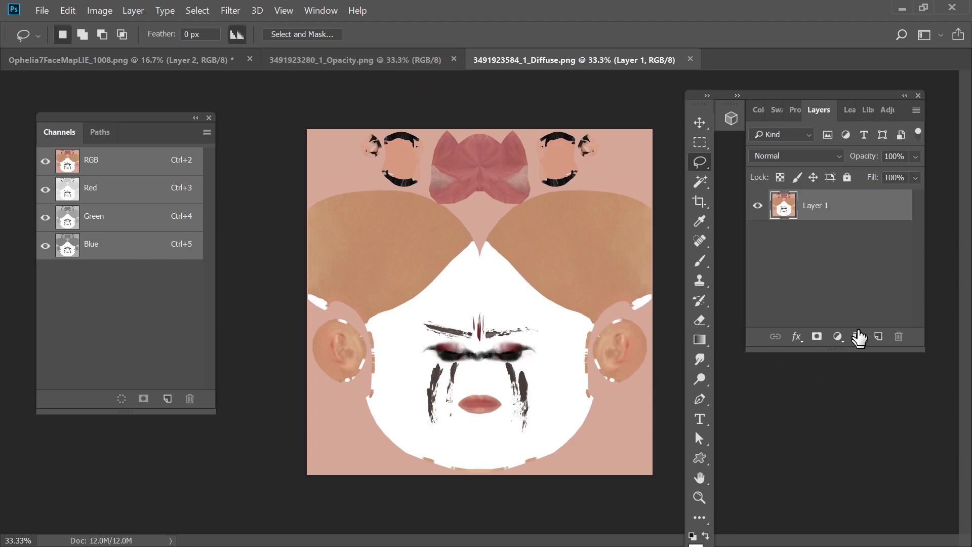
click(816, 337)
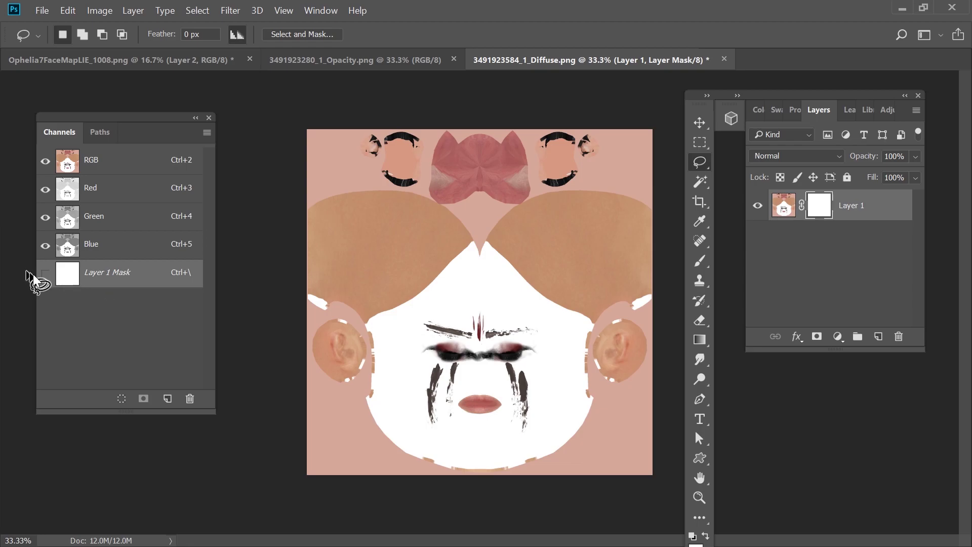
- Copy the whole Opacity image and paste it into Layer 1's mask channel
click(371, 59)
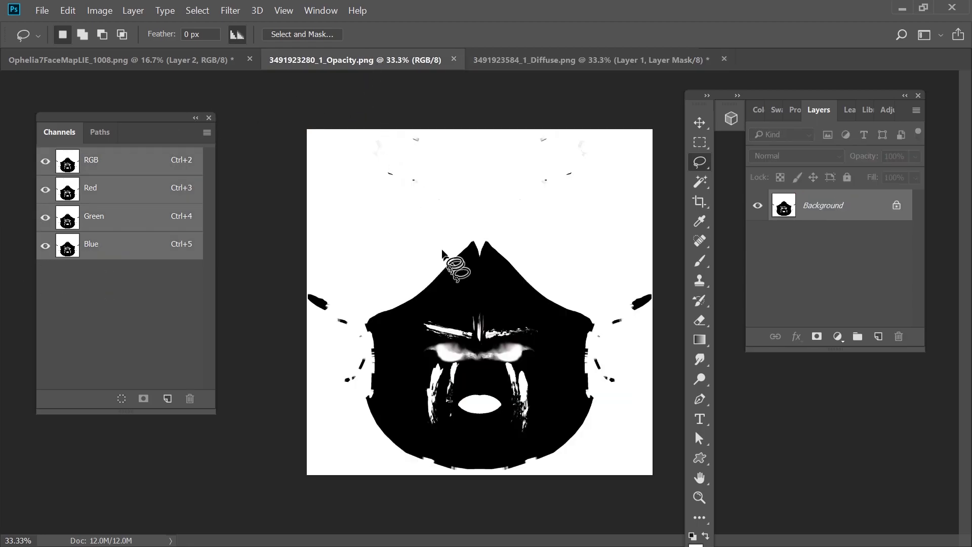
key(ctrl+a)
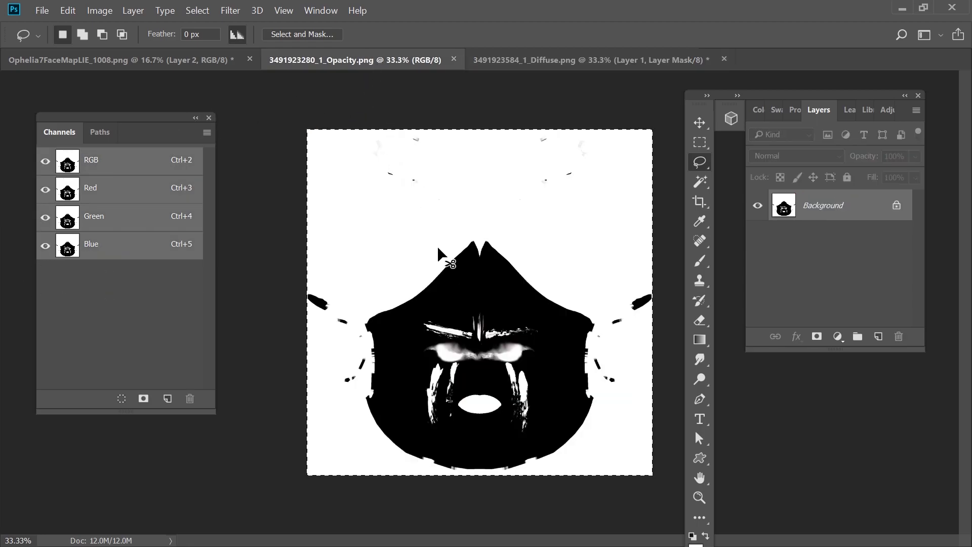
click(587, 64)
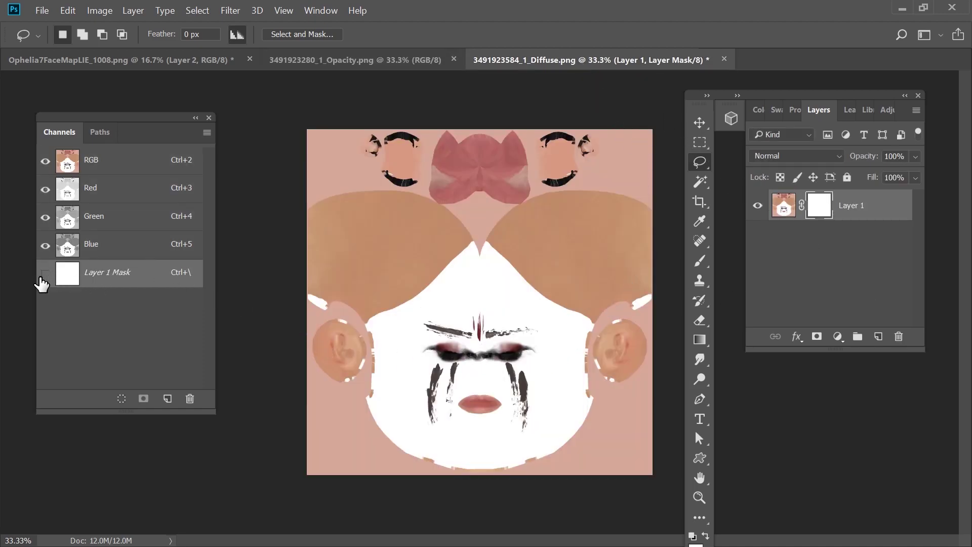
click(45, 274)
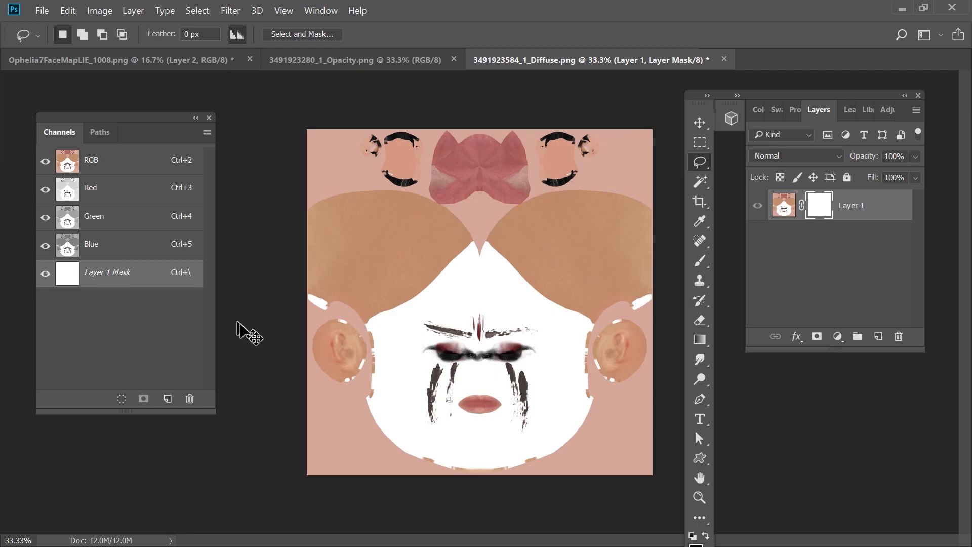
key(ctrl+v)
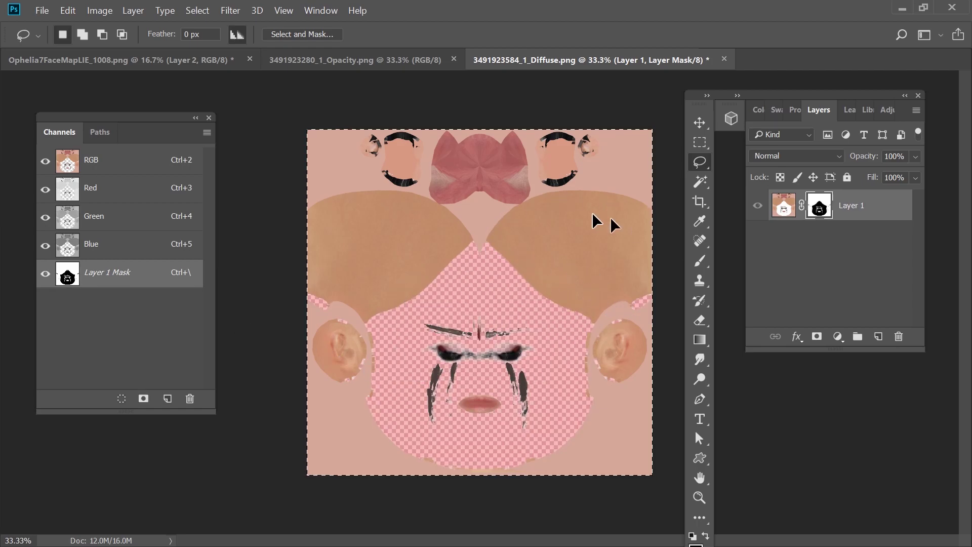
- Clear everything on Layer 1 outside a lasso around the eye and cheek makeup
click(45, 274)
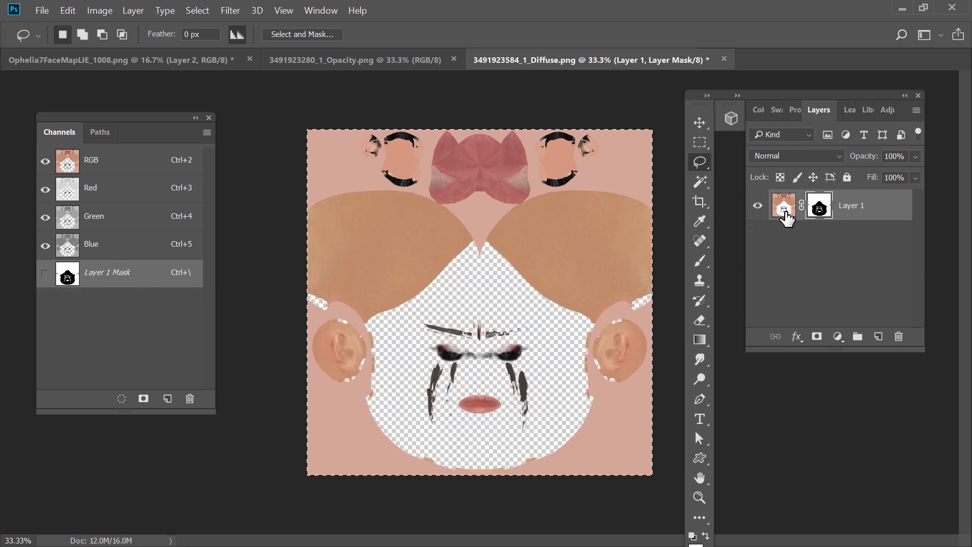
click(786, 218)
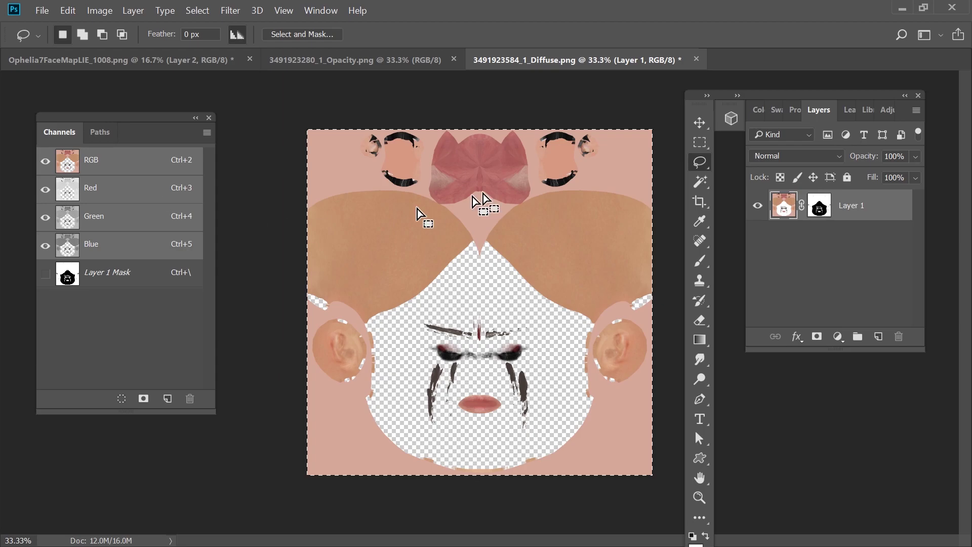
click(198, 10)
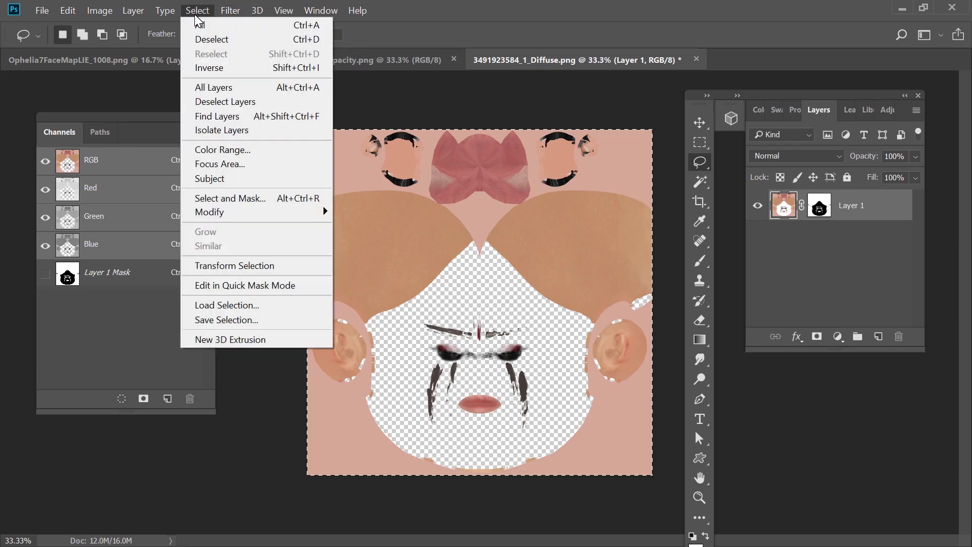
click(187, 45)
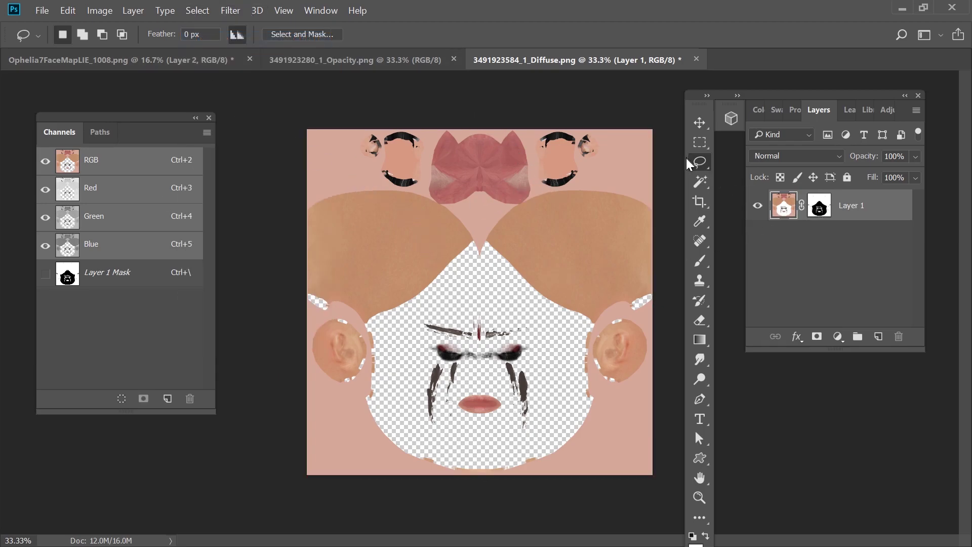
mouse_move(469, 271)
mouse_down()
mouse_move(395, 346)
mouse_move(394, 394)
mouse_move(427, 439)
mouse_move(512, 440)
mouse_move(567, 413)
mouse_move(538, 312)
mouse_move(477, 274)
mouse_up()
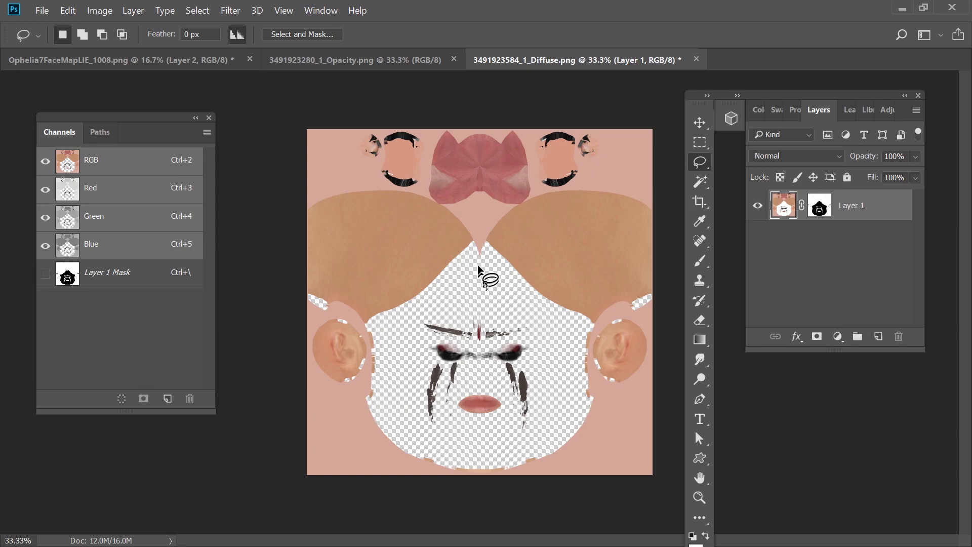
click(191, 11)
click(198, 67)
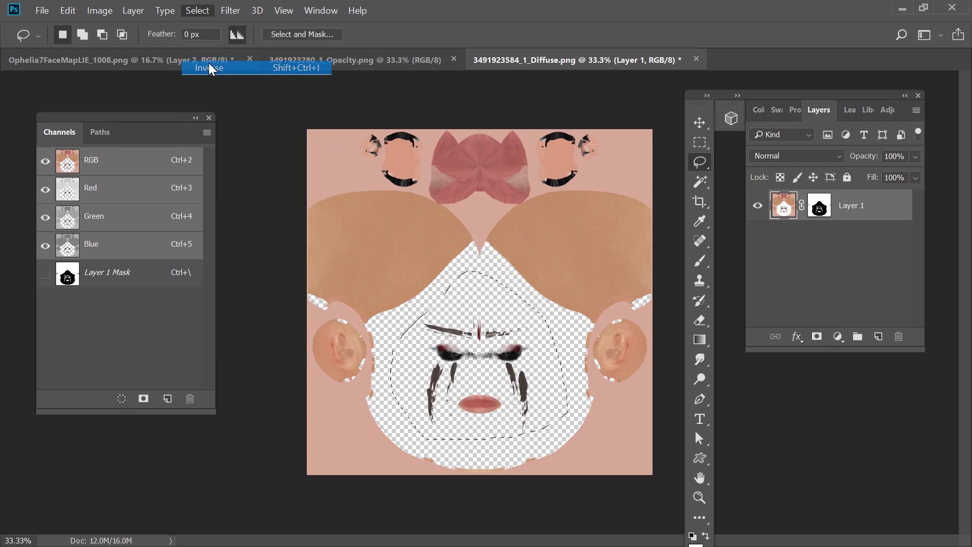
click(69, 12)
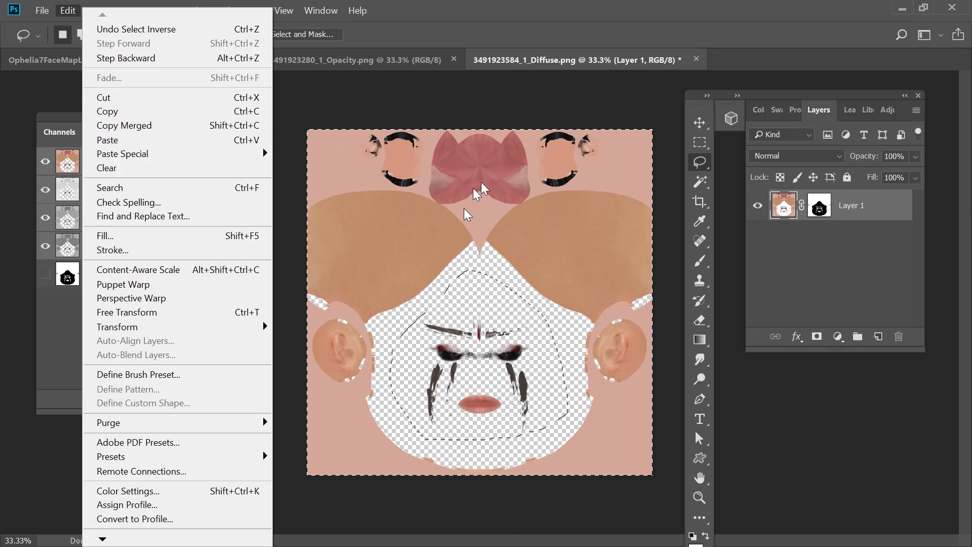
click(124, 169)
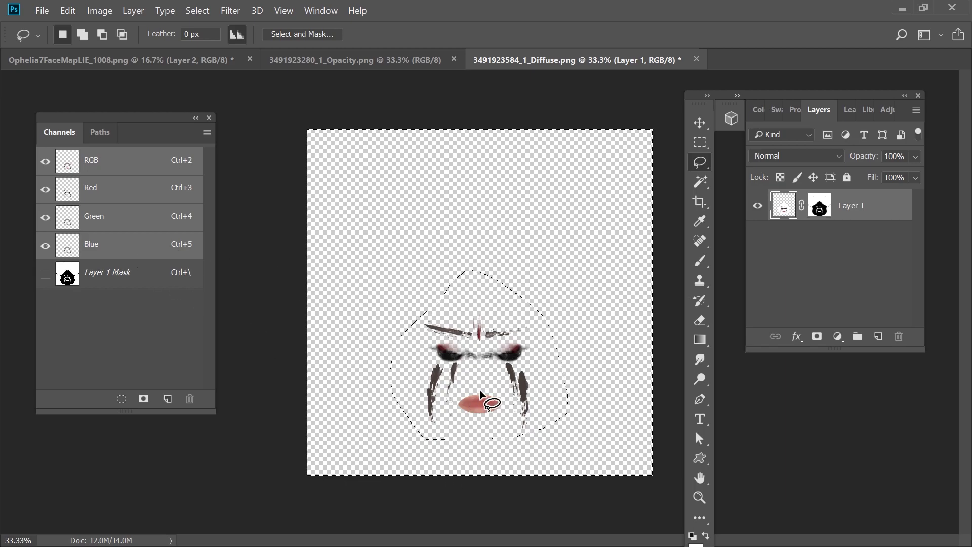
- Lasso the red lips and clear them from Layer 1
mouse_move(476, 383)
mouse_down()
mouse_move(453, 406)
mouse_move(464, 425)
mouse_move(505, 412)
mouse_move(499, 392)
mouse_move(476, 385)
mouse_up()
click(68, 10)
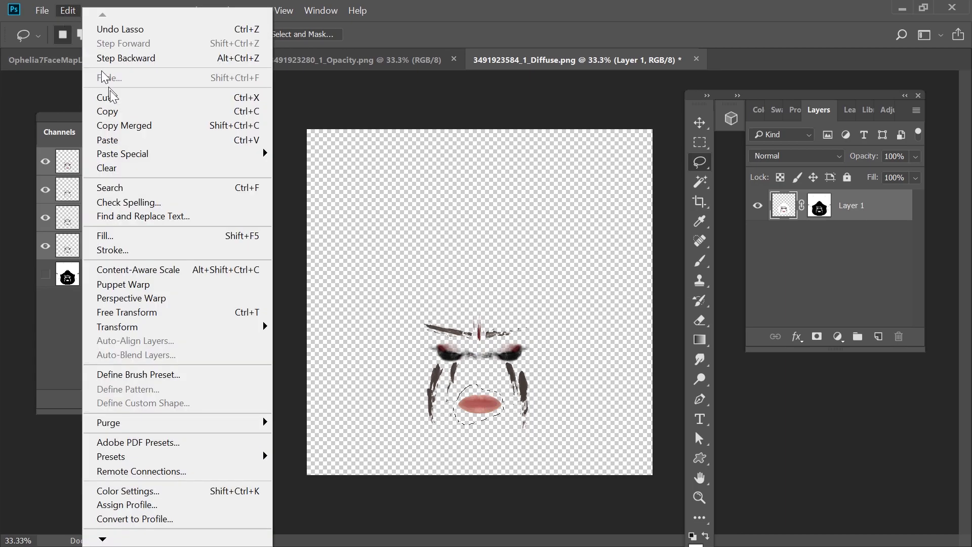
click(130, 171)
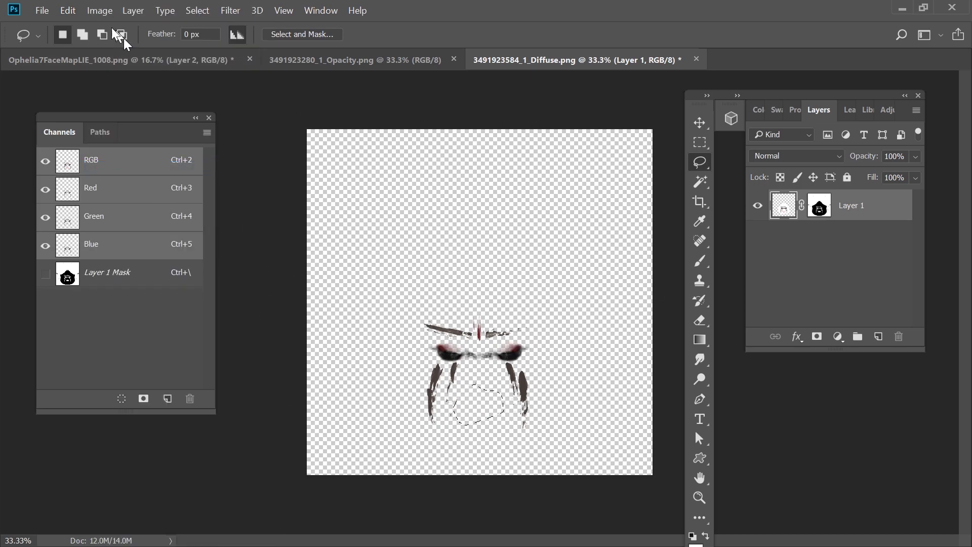
- Export the isolated makeup image as CC3Makeup02 into Documents > Exports
click(42, 10)
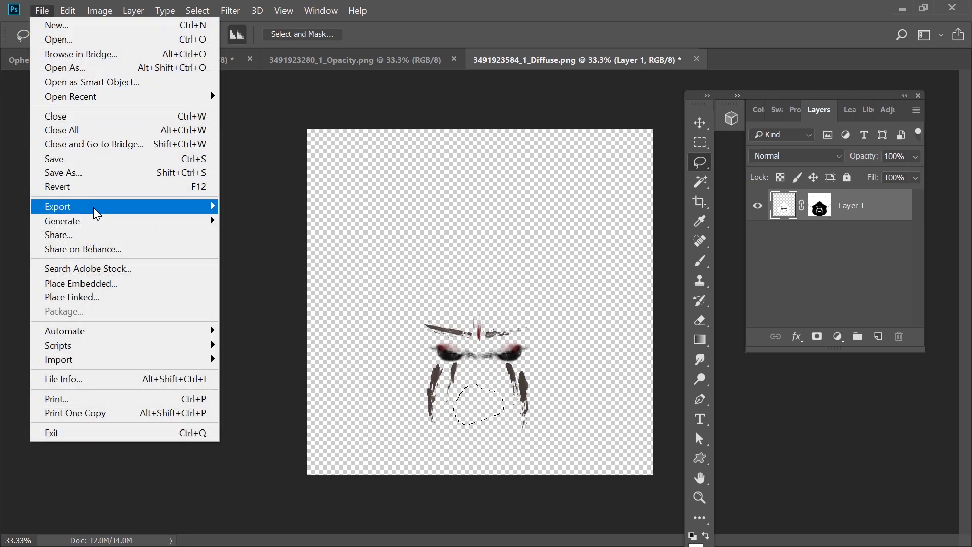
mouse_move(93, 210)
click(260, 219)
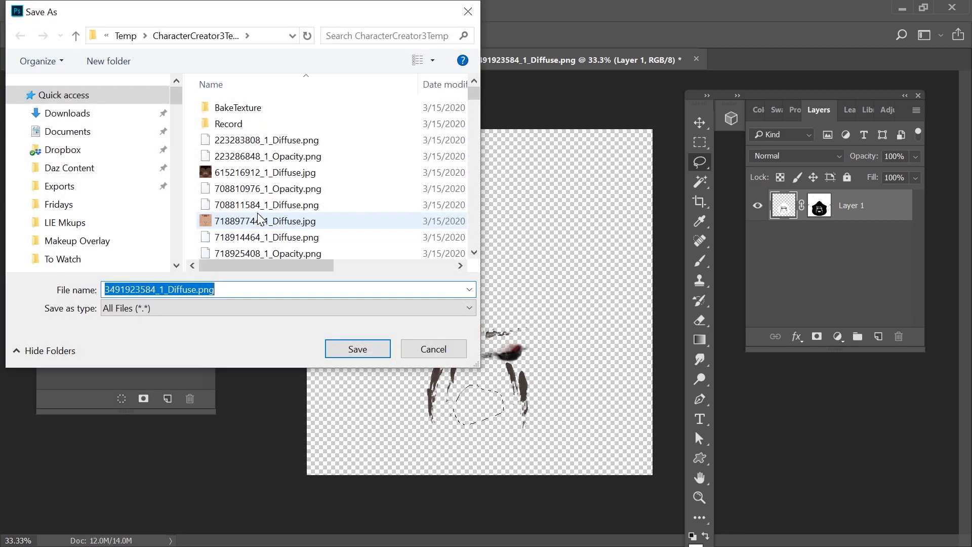
click(92, 187)
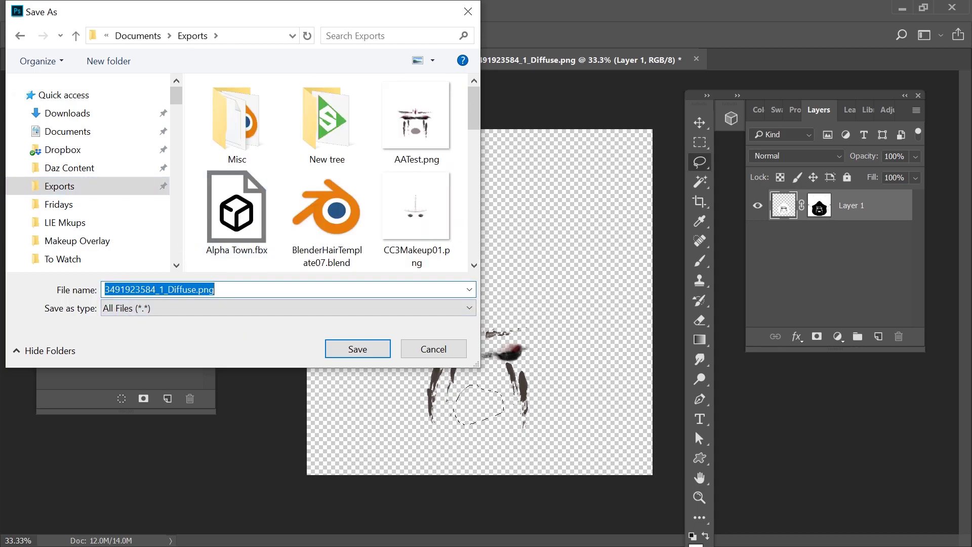
text(CC3Make)
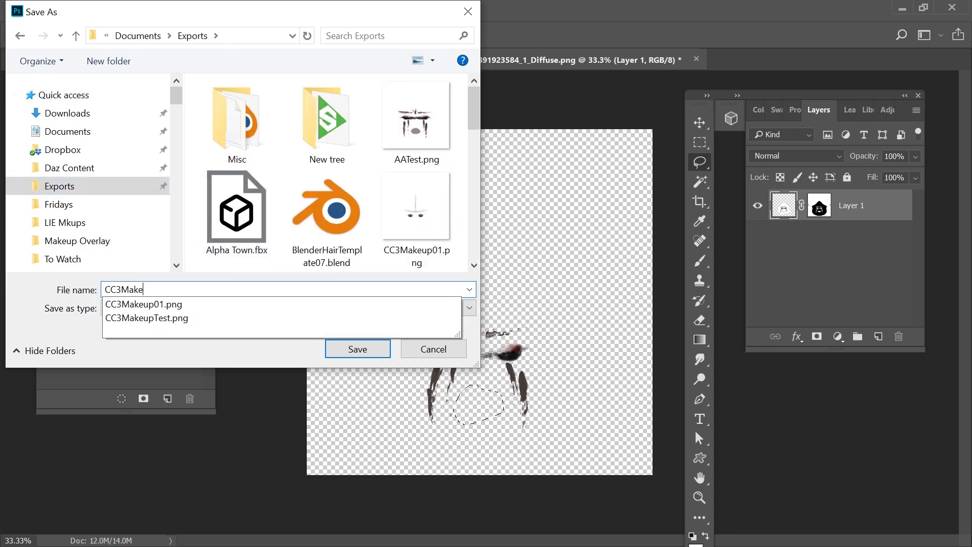
text(up02)
key(Return)
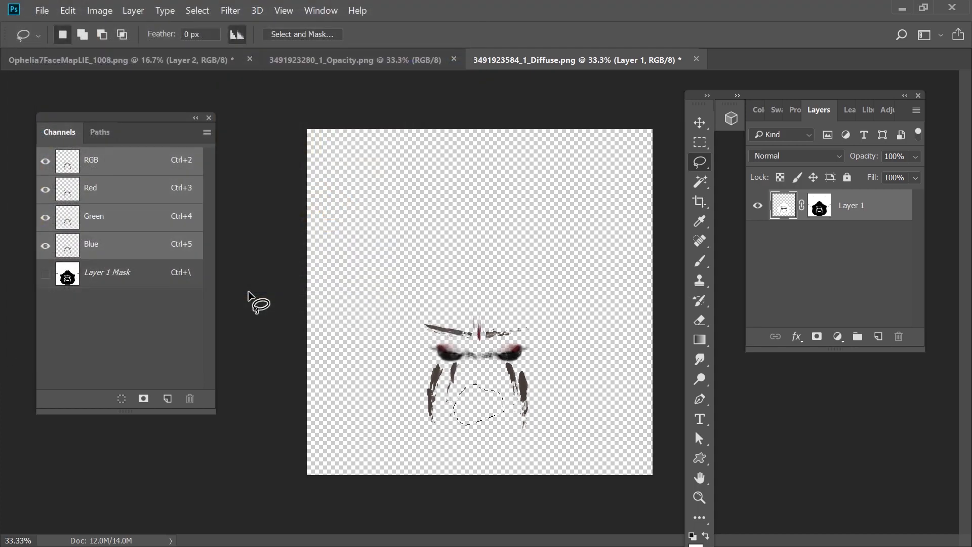
click(900, 10)
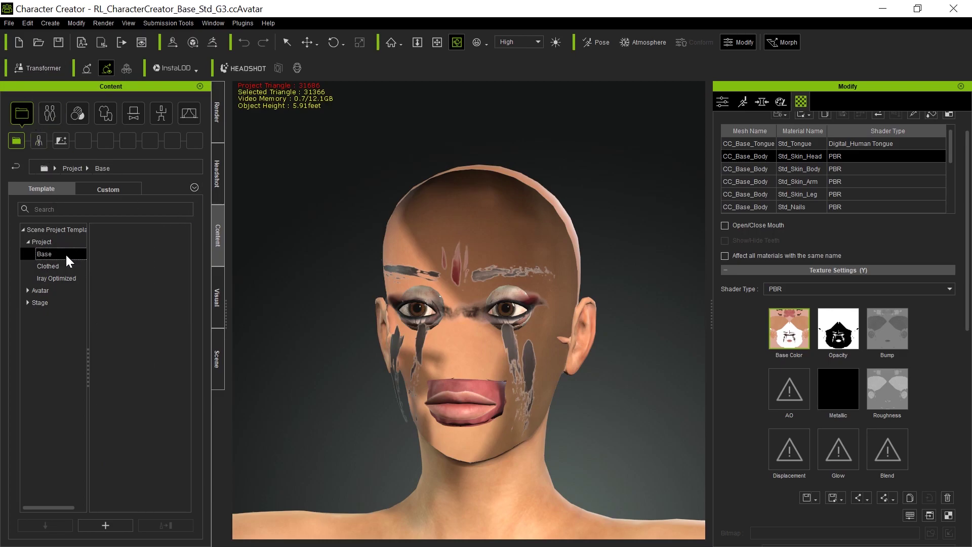
- Load the CC3_DH_Jody base avatar without saving the current project, then view its side
click(65, 290)
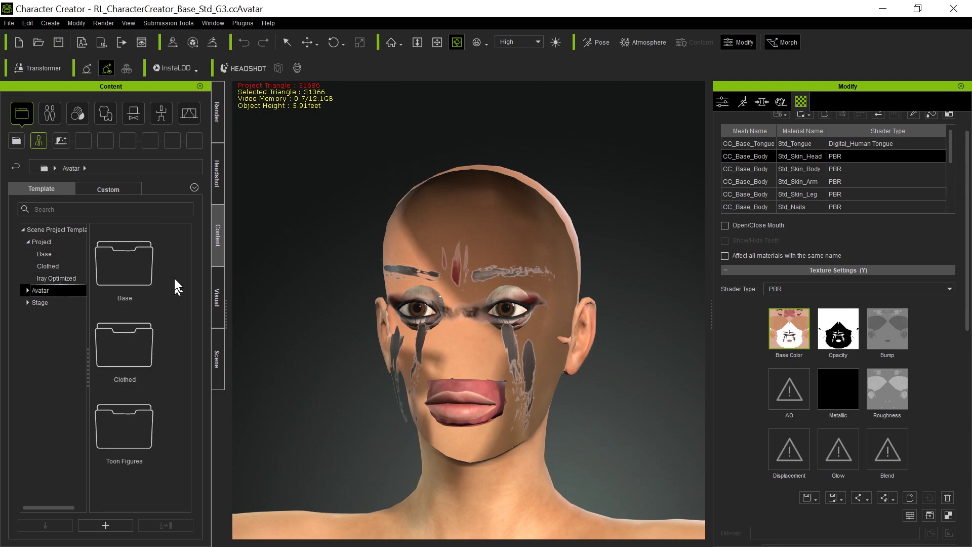
double_click(138, 261)
scroll(185, 317, down, 5)
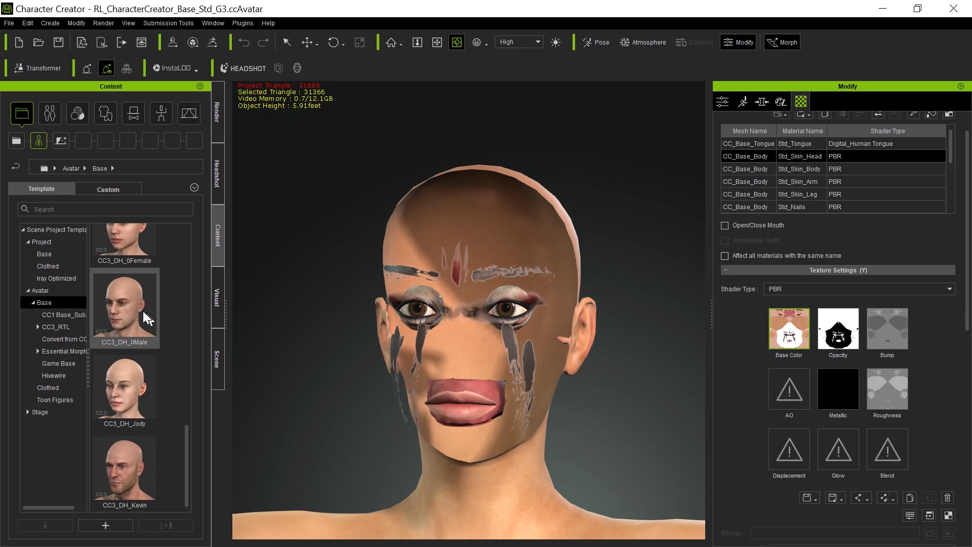
double_click(120, 386)
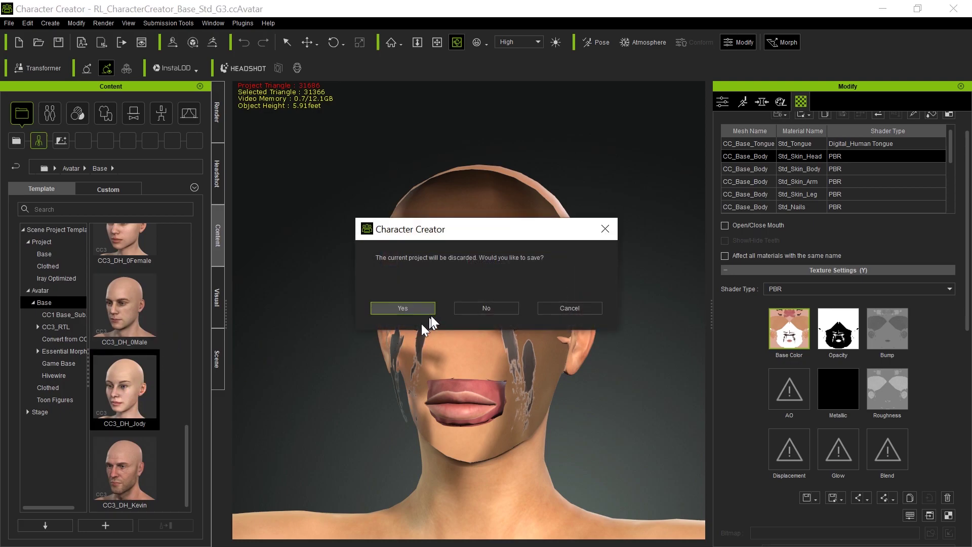
click(492, 312)
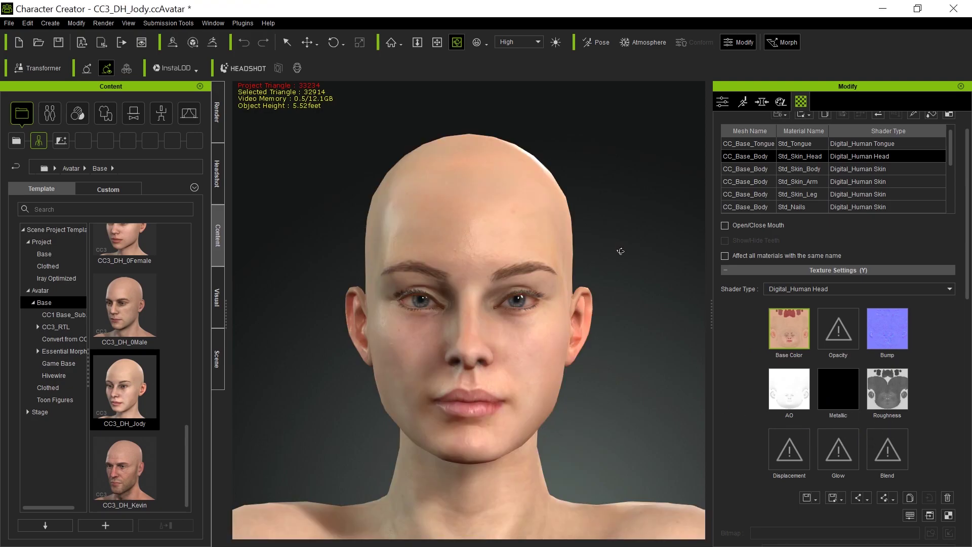
right_drag(640, 280, 569, 269)
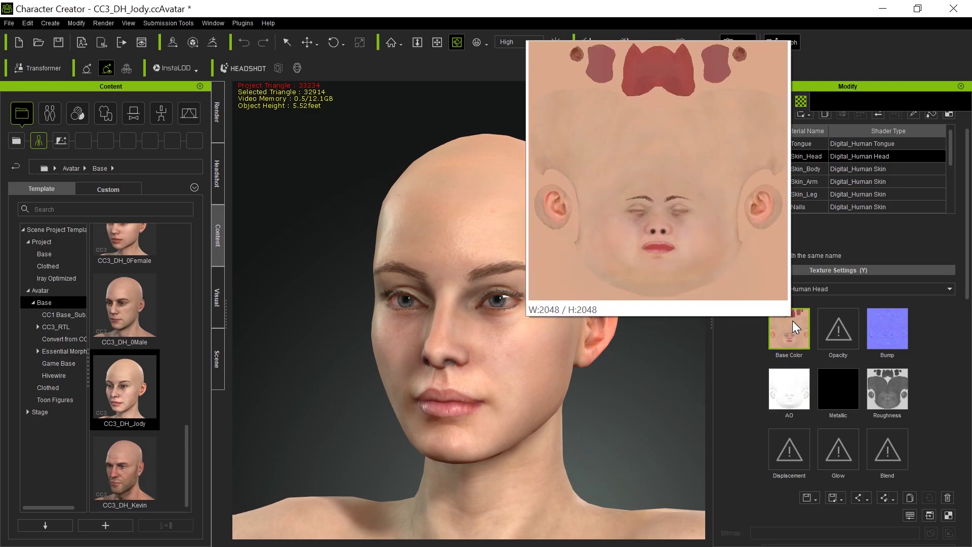
- Place CC3Makeup02.png onto Jody's diffuse texture in Photoshop
click(930, 514)
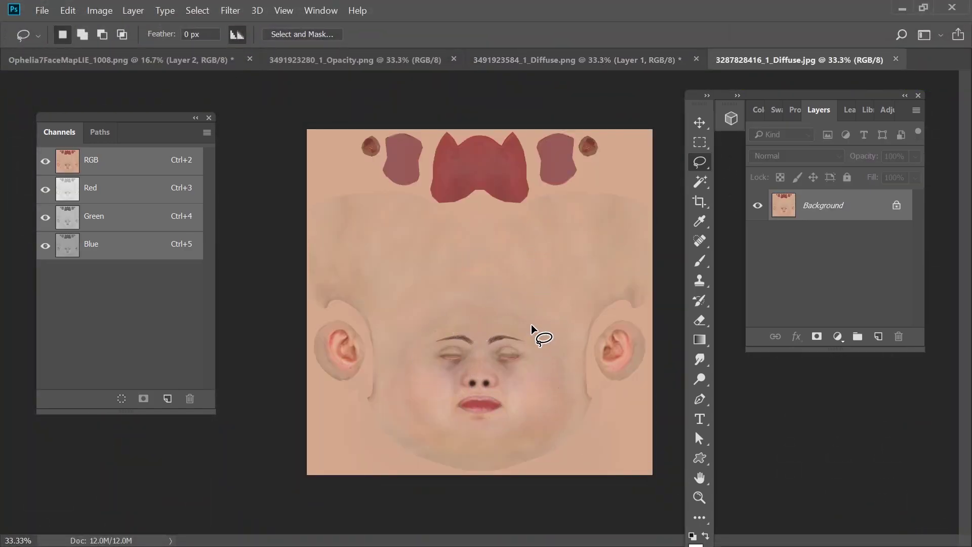
key(alt+Tab)
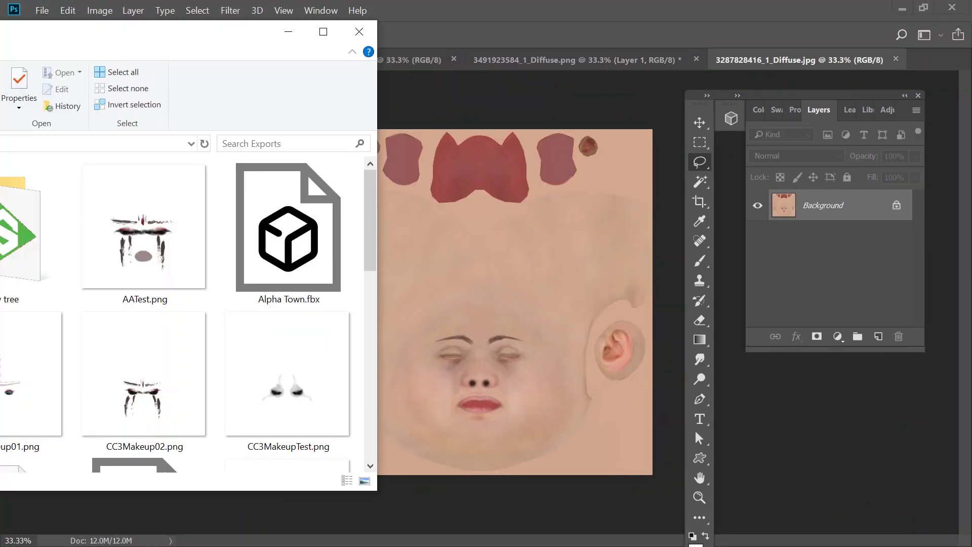
drag(68, 37, 116, 17)
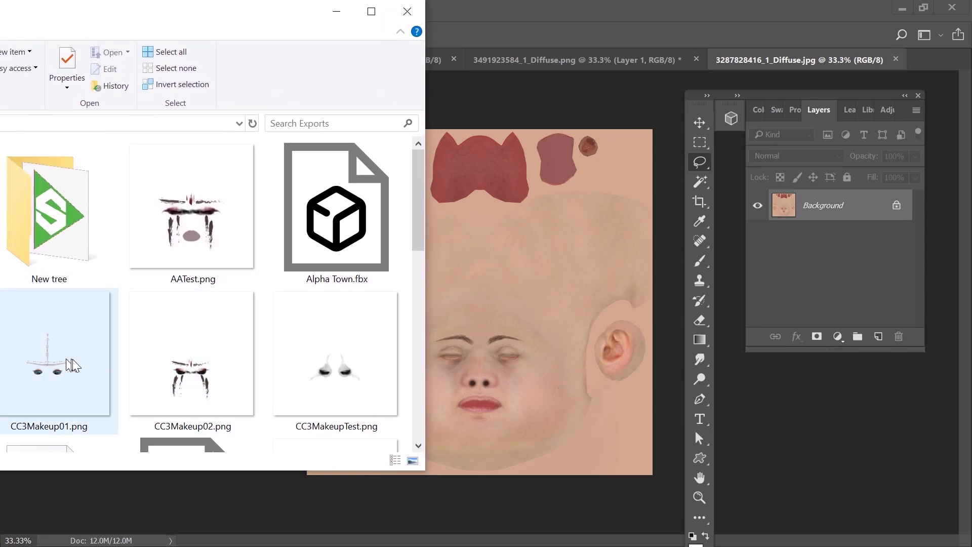
drag(153, 364, 499, 326)
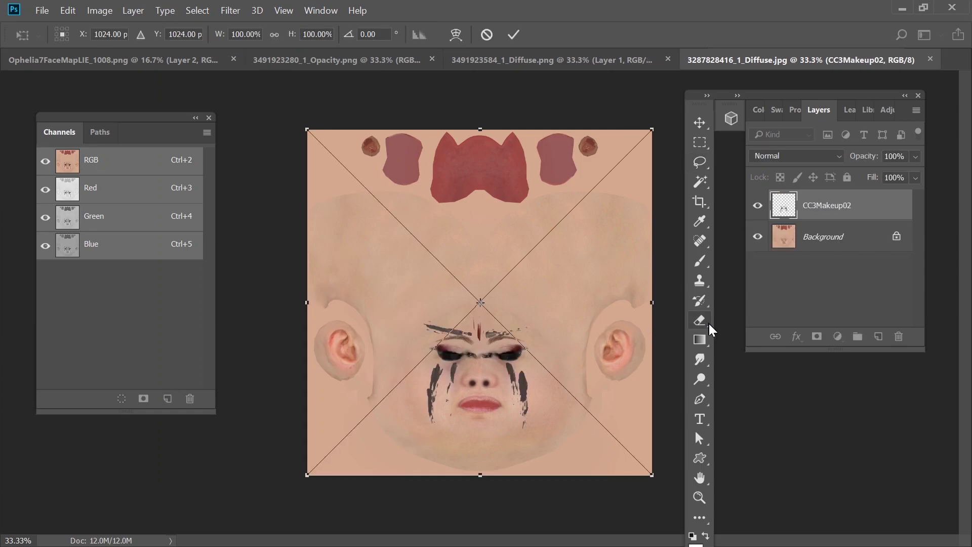
click(514, 34)
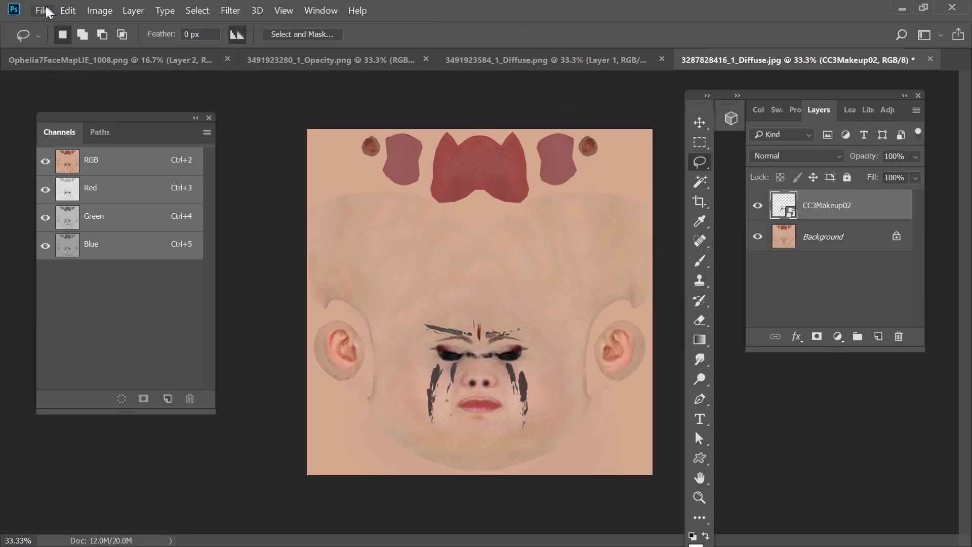
- Merge the makeup layer down into the texture and save the file
right_click(815, 205)
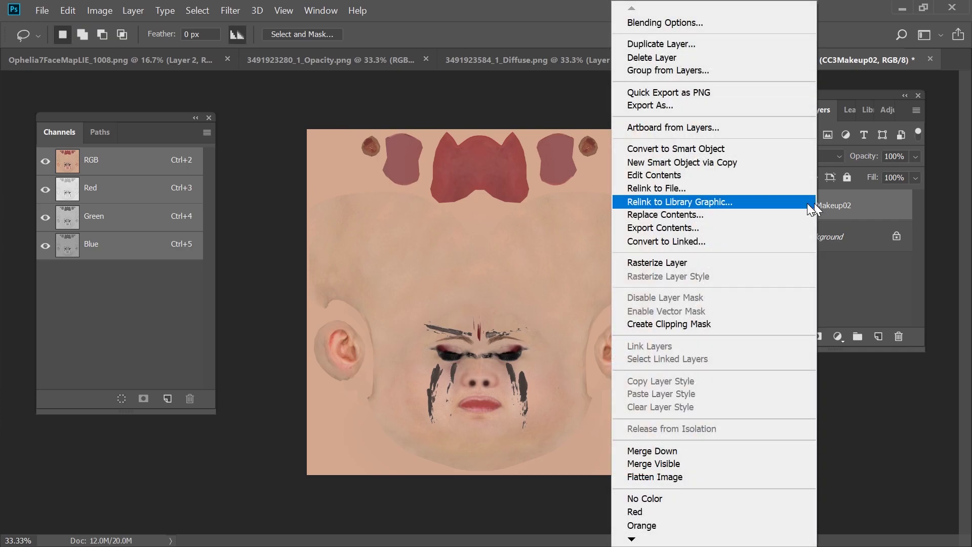
click(658, 450)
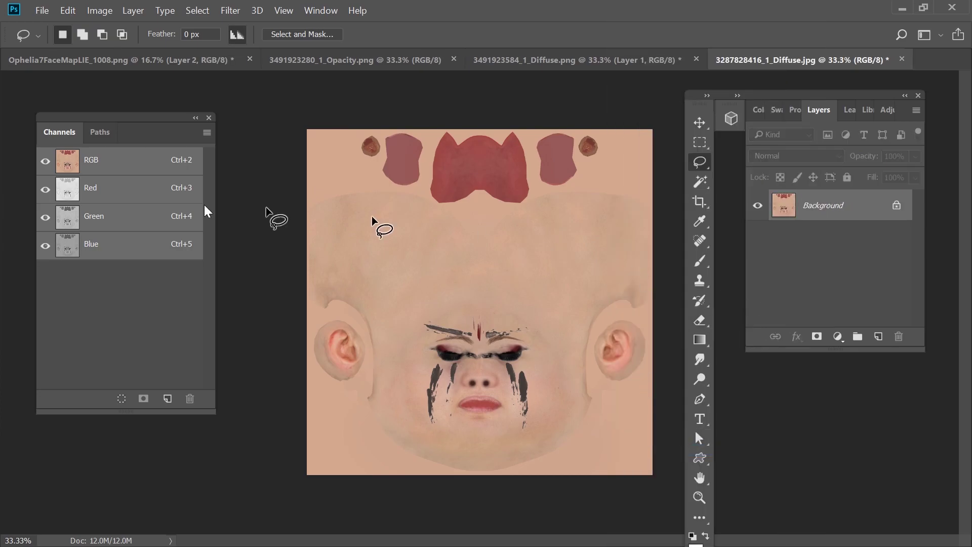
click(43, 11)
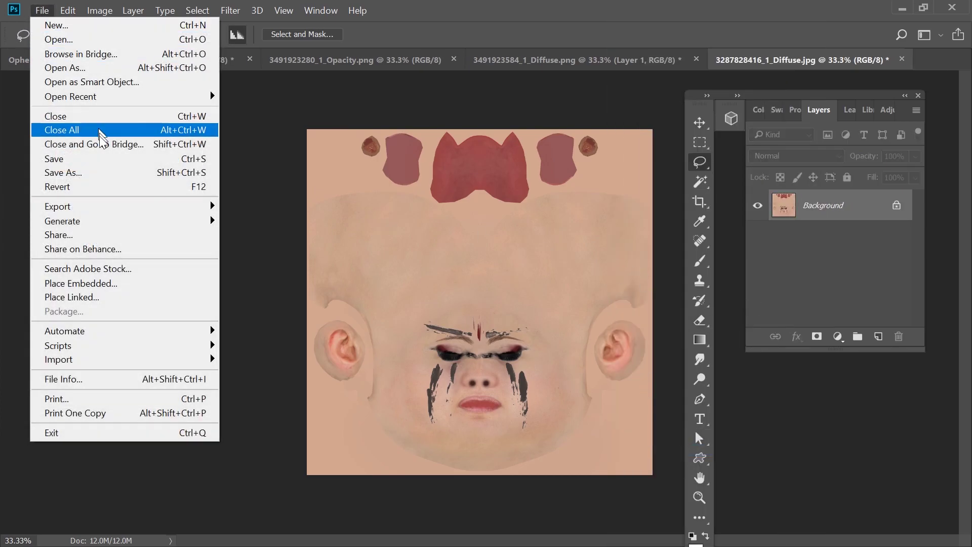
click(96, 159)
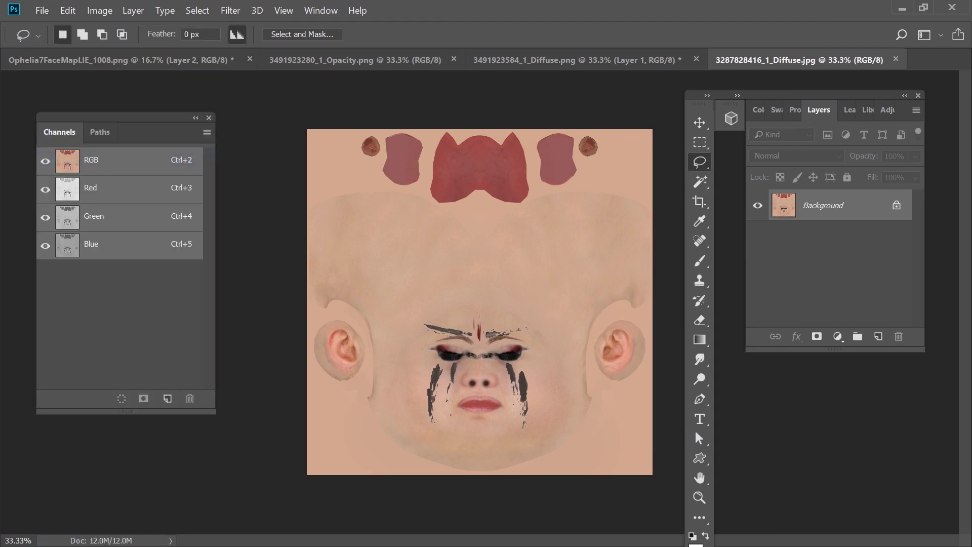
key(alt+Tab)
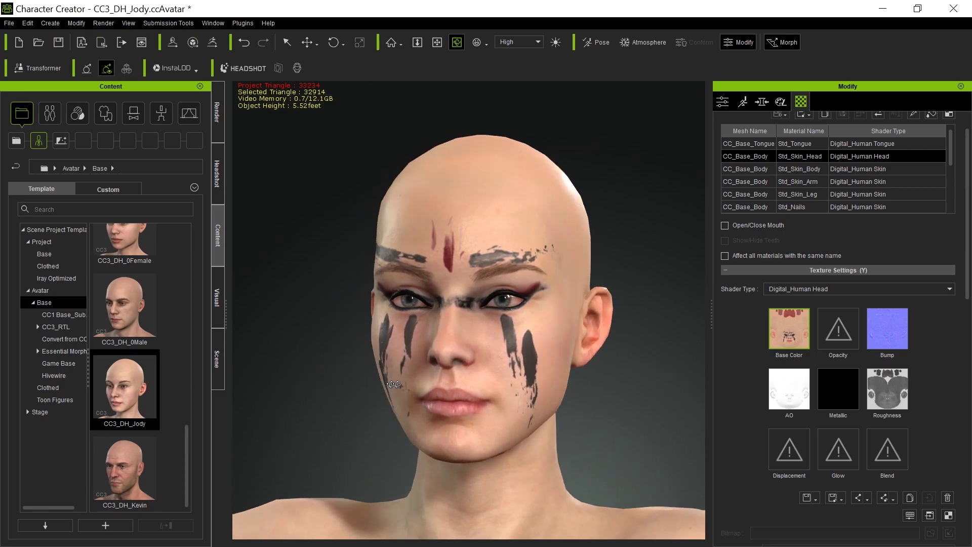
drag(403, 395, 246, 295)
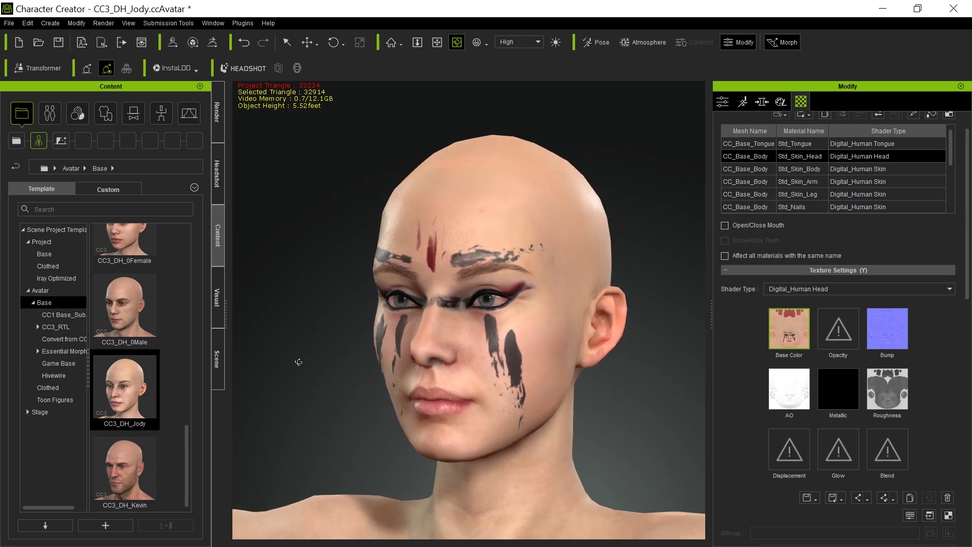
drag(299, 362, 411, 300)
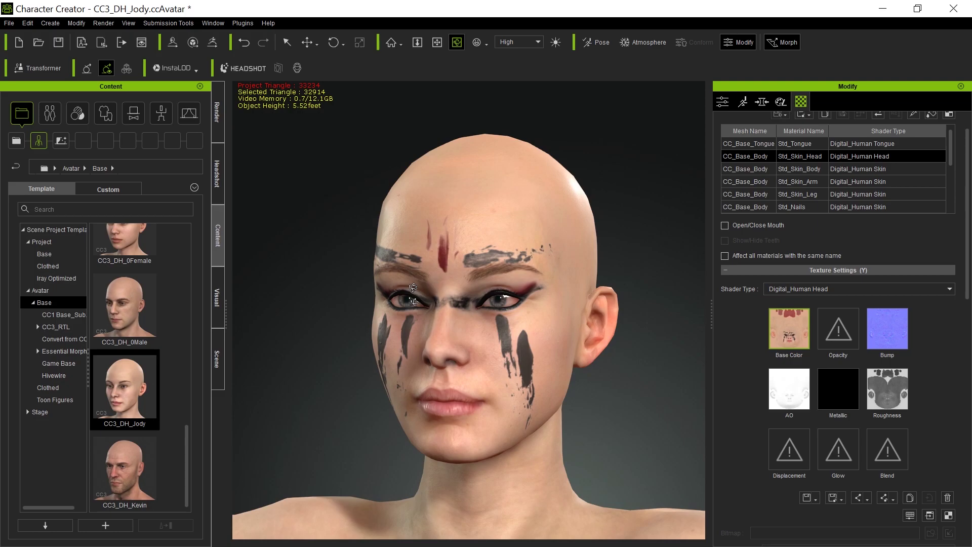
scroll(177, 381, up, 5)
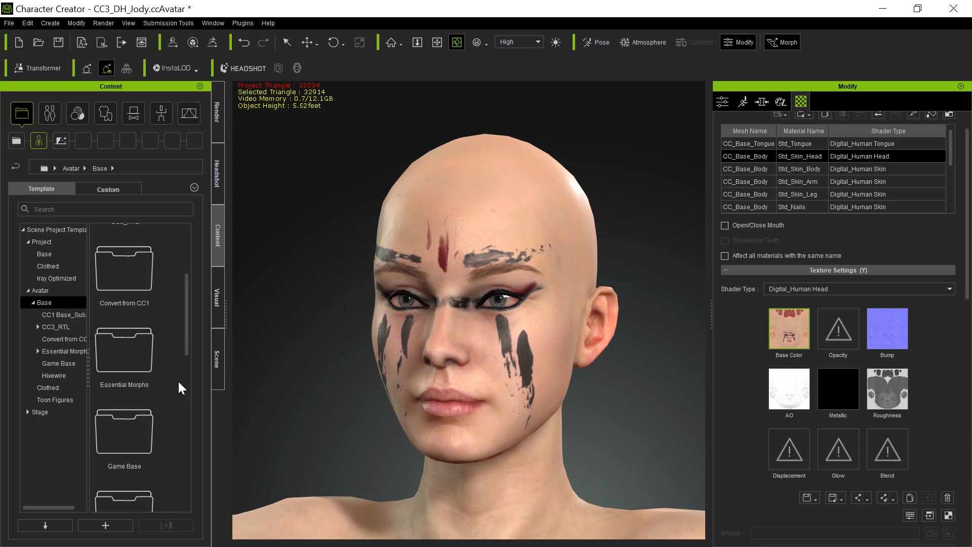
scroll(178, 381, down, 5)
scroll(173, 376, up, 3)
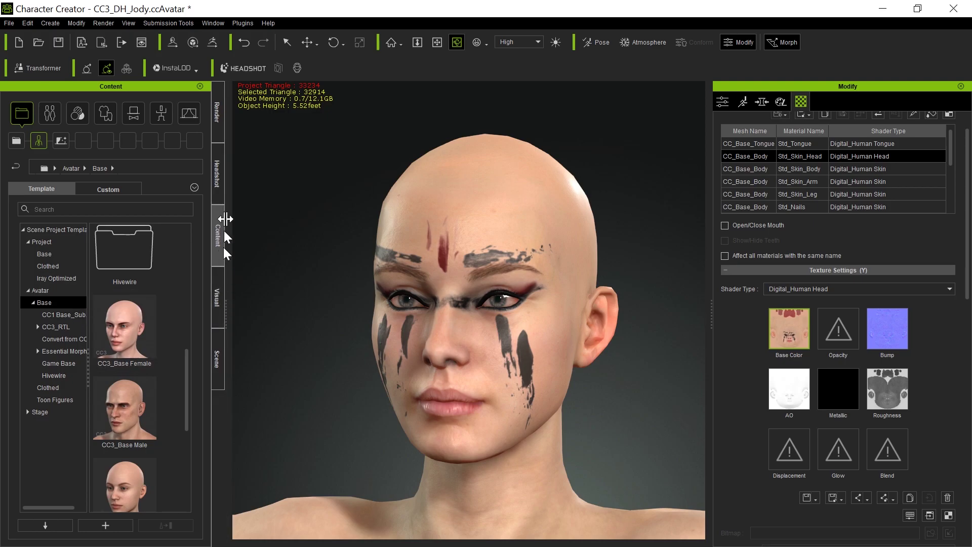
click(75, 111)
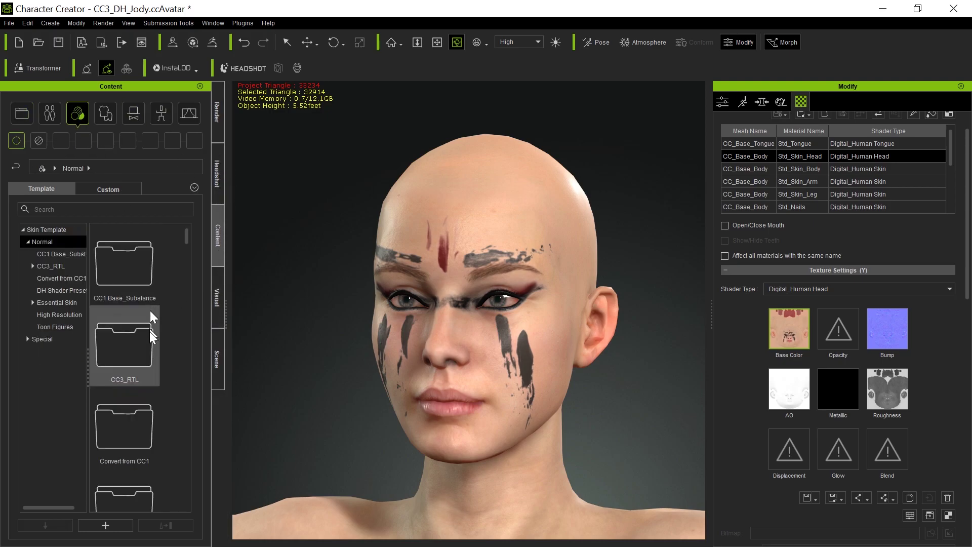
click(43, 304)
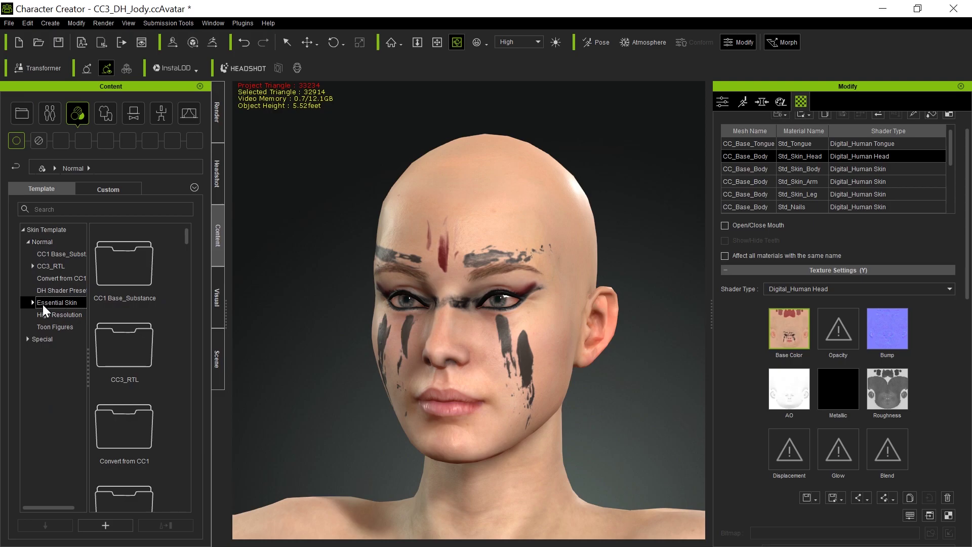
scroll(184, 280, down, 3)
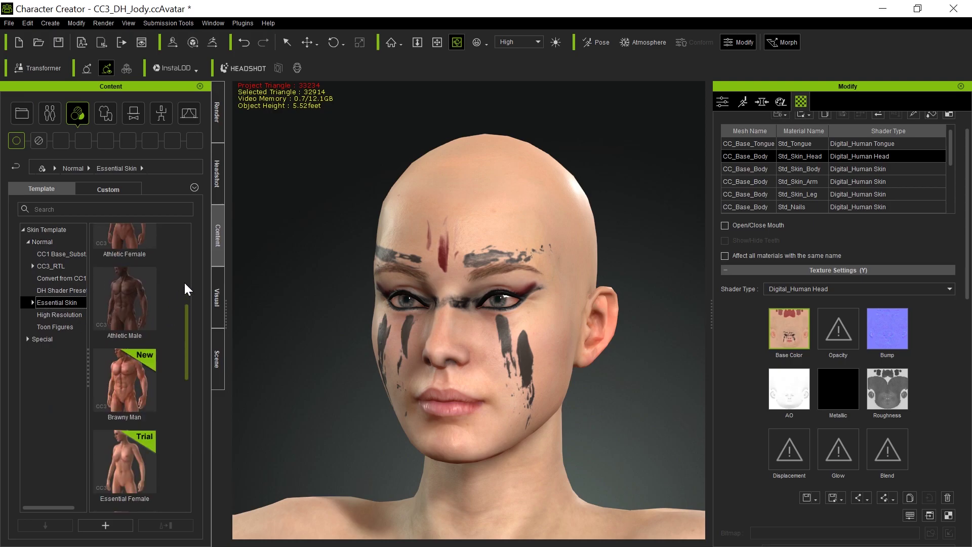
double_click(105, 301)
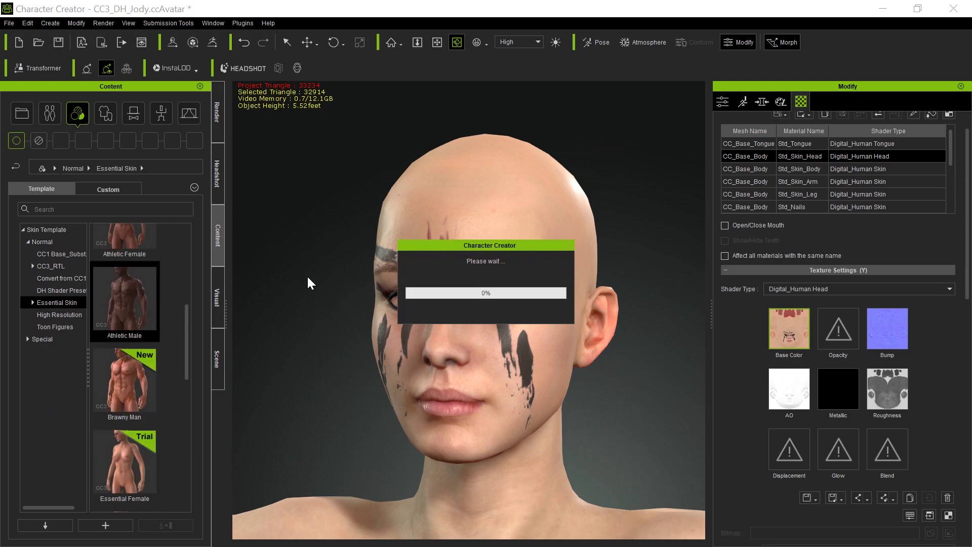
click(316, 232)
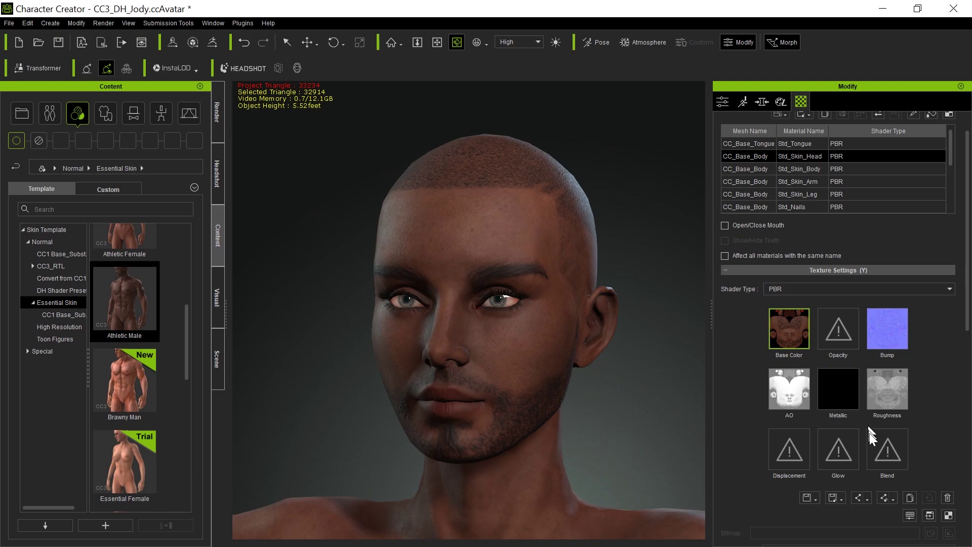
click(929, 515)
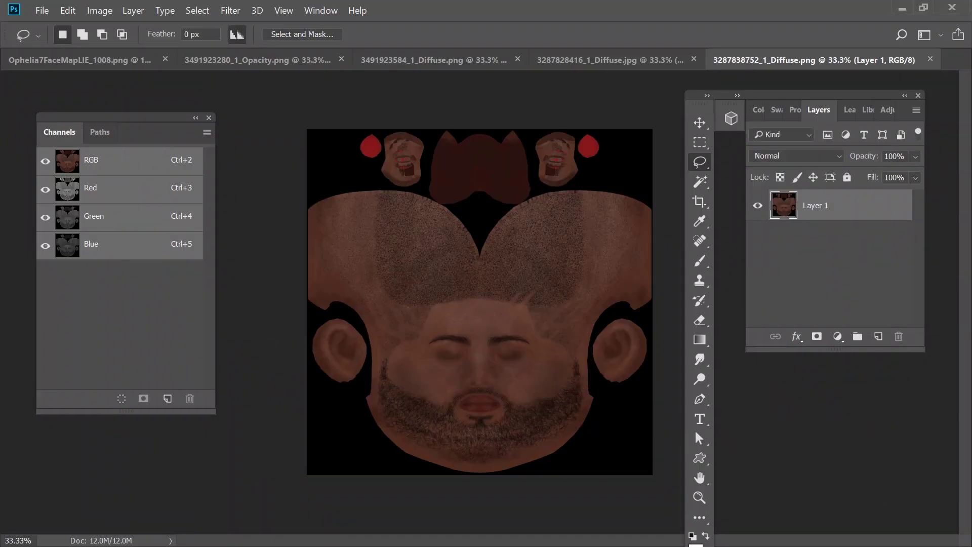
- Place CC3Makeup01.png onto the male head's diffuse texture and commit the layer
key(alt+Tab)
click(135, 325)
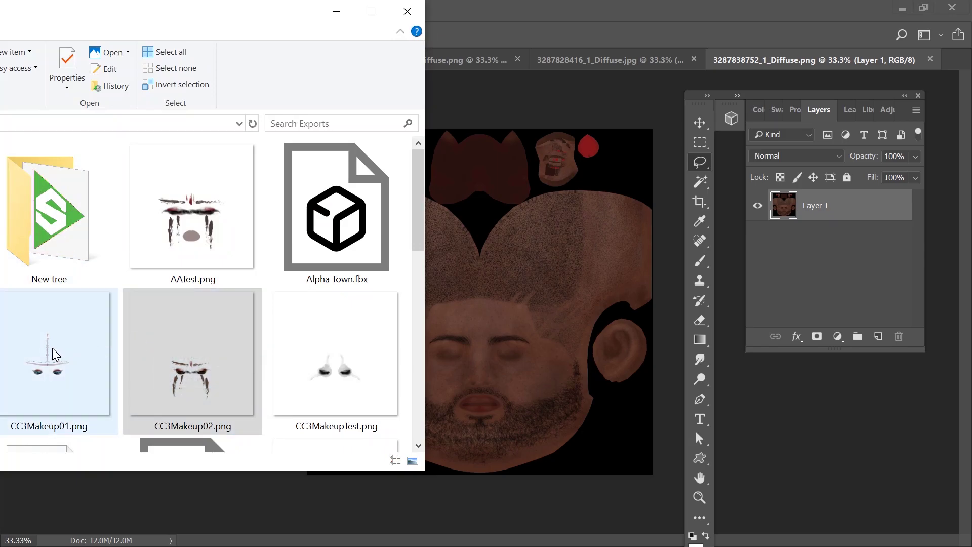
drag(56, 354, 501, 344)
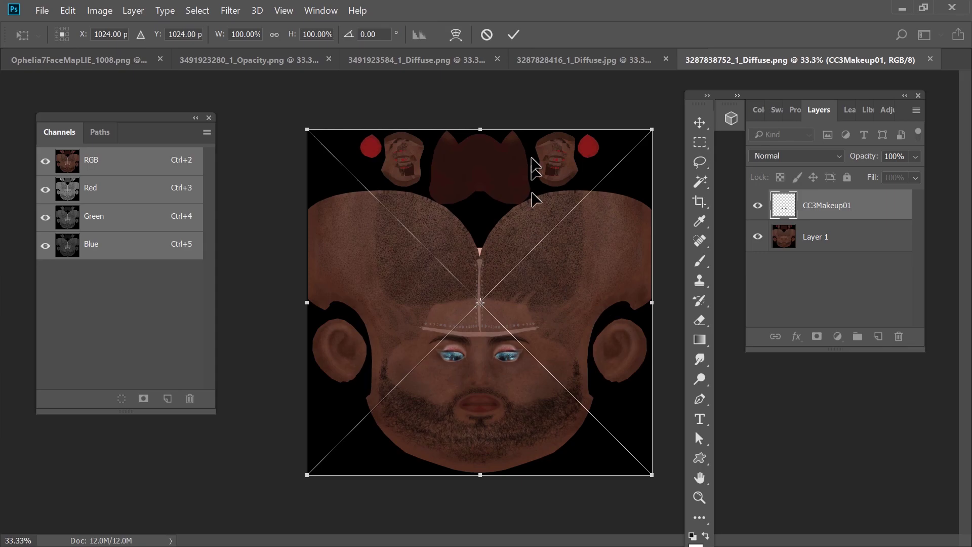
click(513, 34)
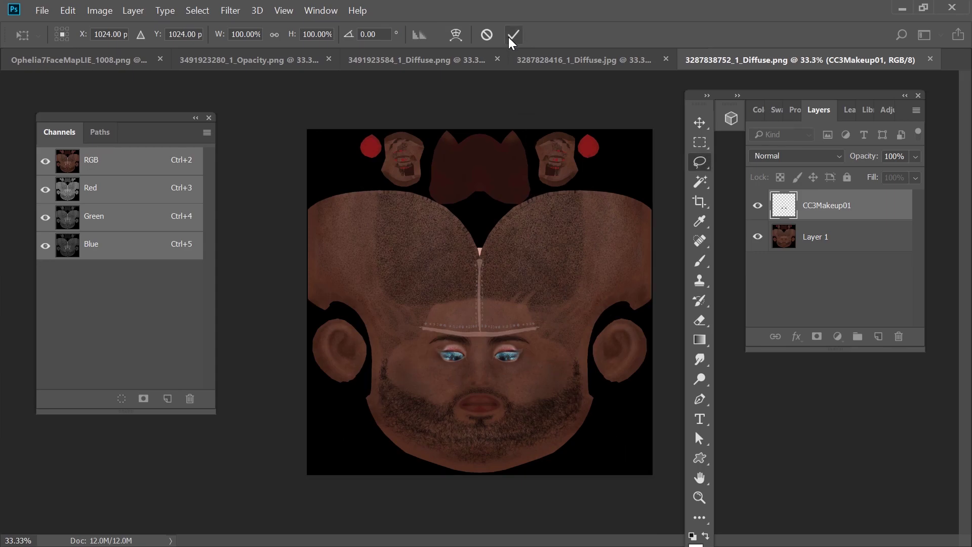
- Merge the CC3Makeup01 layer down into Layer 1
click(44, 12)
click(833, 216)
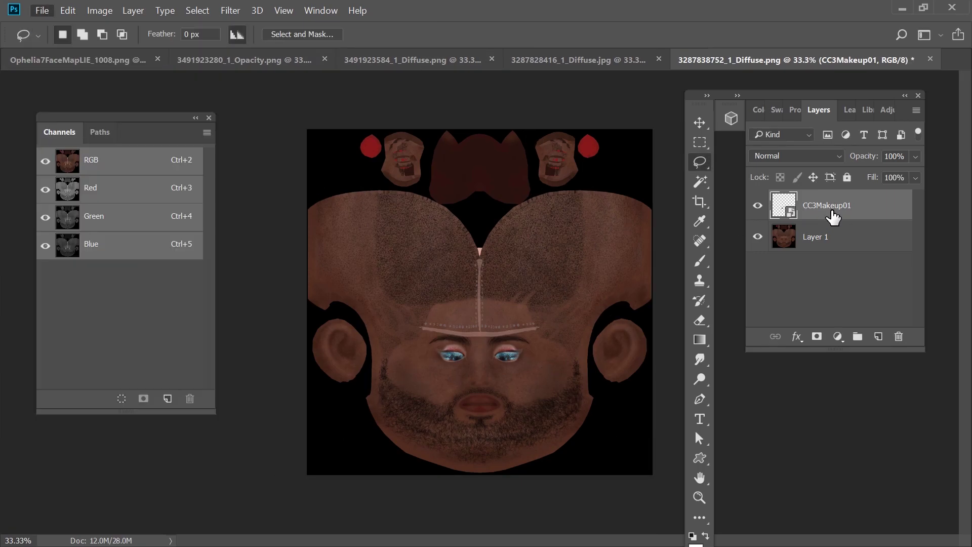
right_click(832, 216)
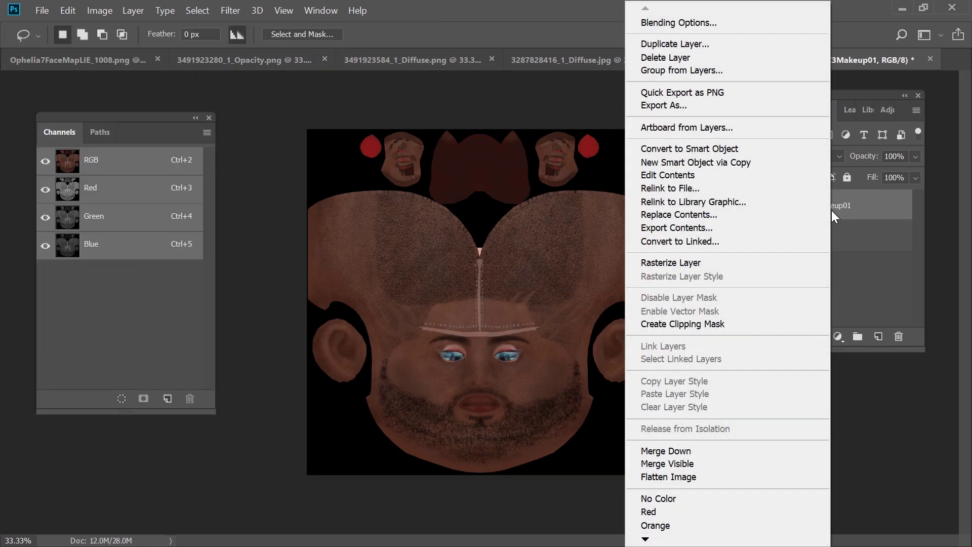
click(712, 450)
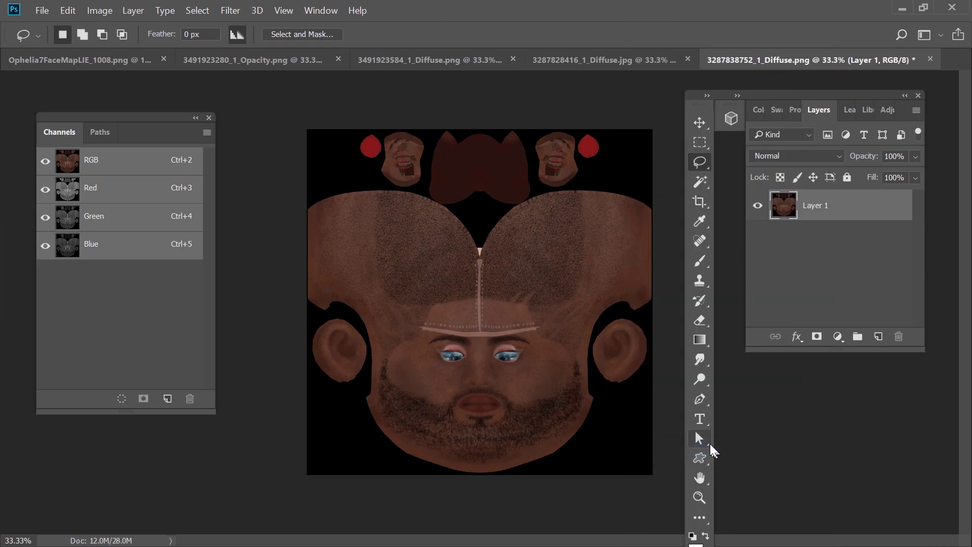
- Save the merged diffuse texture and return to Character Creator
click(44, 12)
click(60, 159)
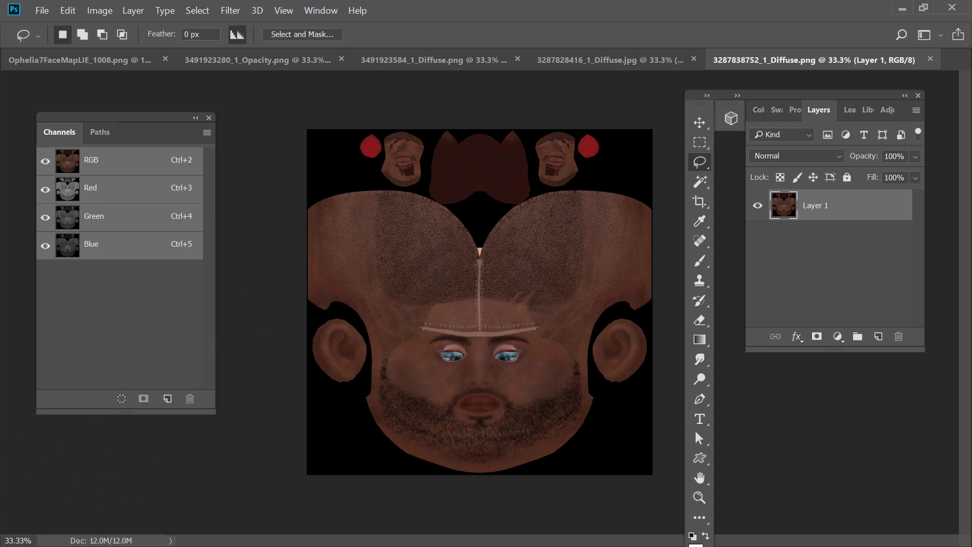
key(alt+Tab)
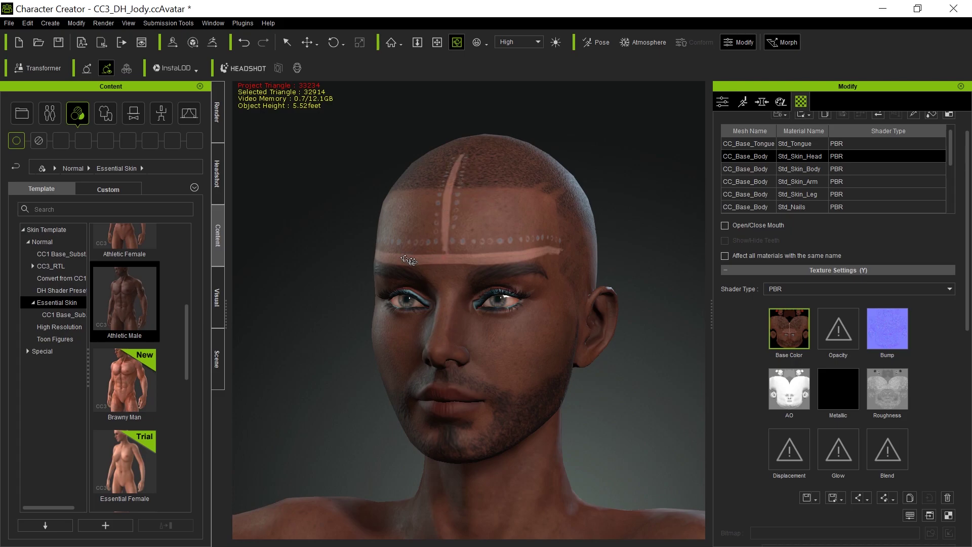
click(723, 103)
click(754, 218)
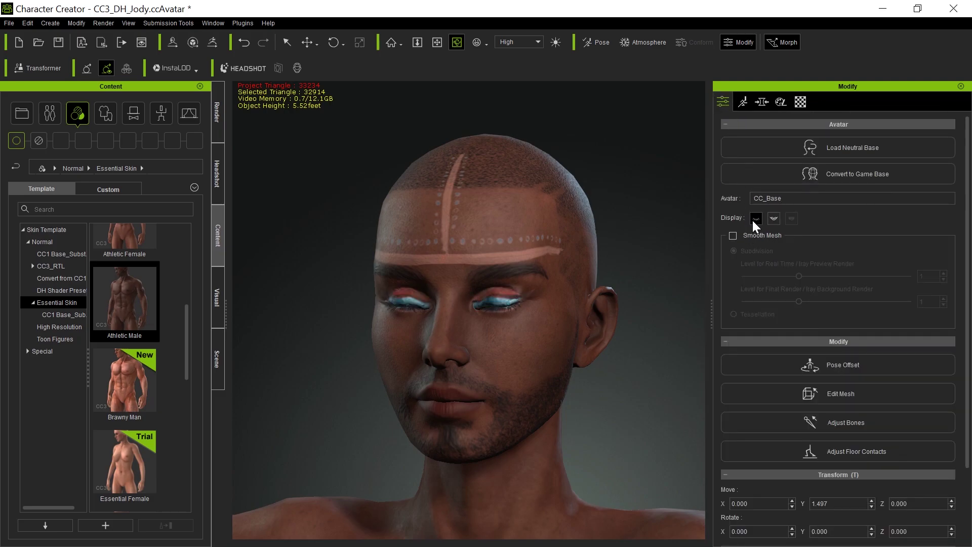
click(753, 221)
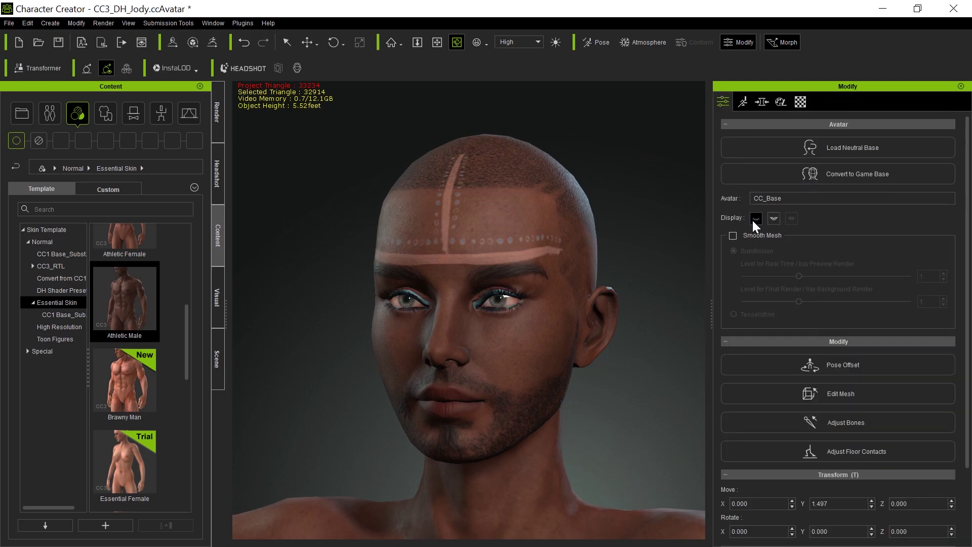
click(752, 220)
click(752, 220)
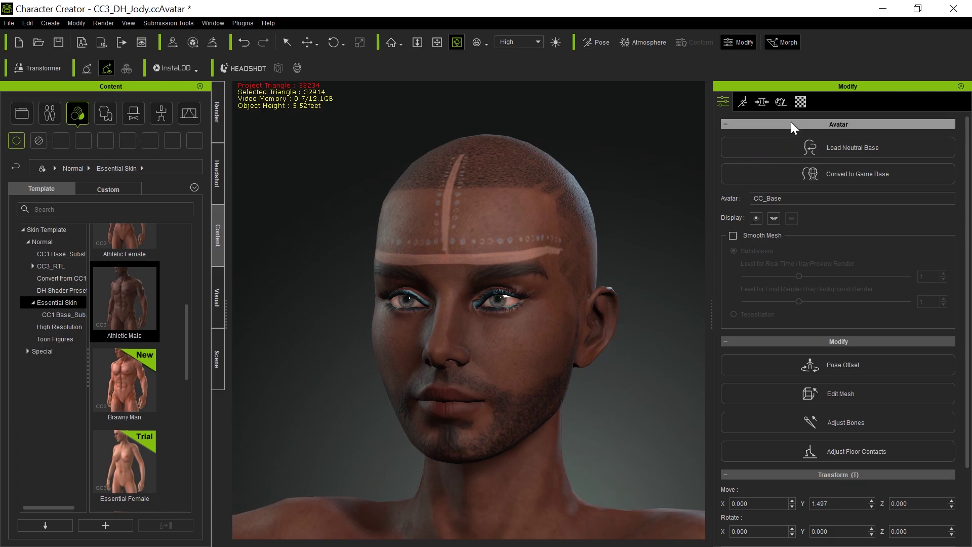
click(798, 104)
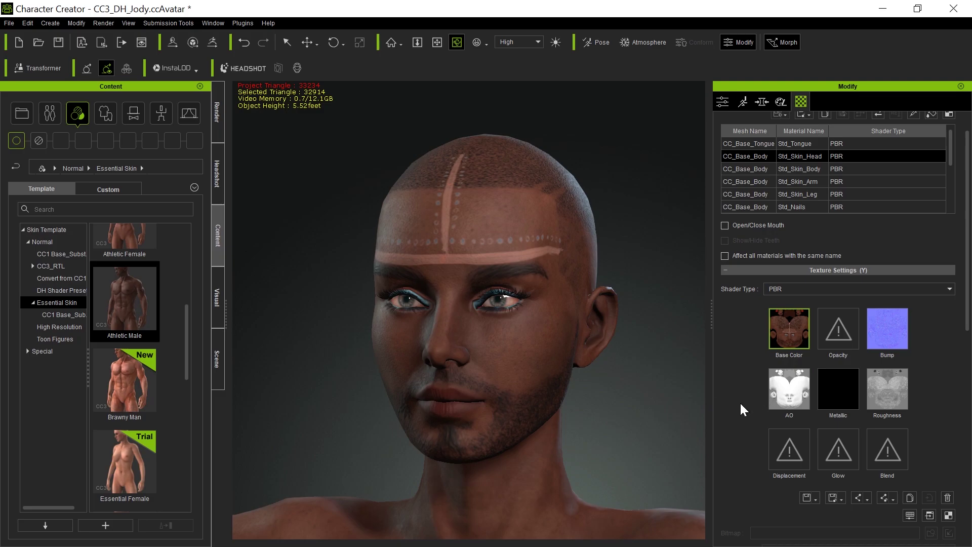